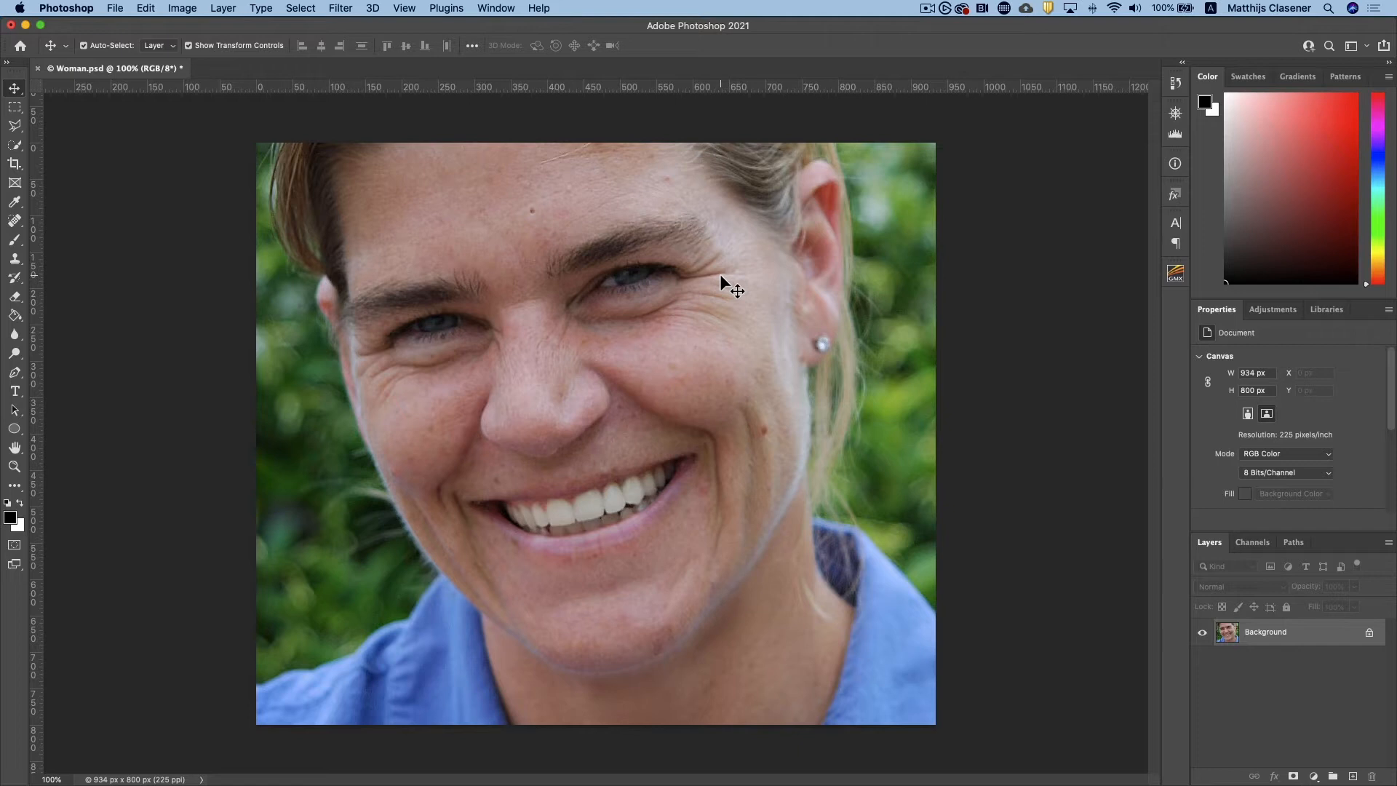
Duplicate the Background layer and rename the copy "Retouching"
left_click_drag(1257, 636, 1353, 776)
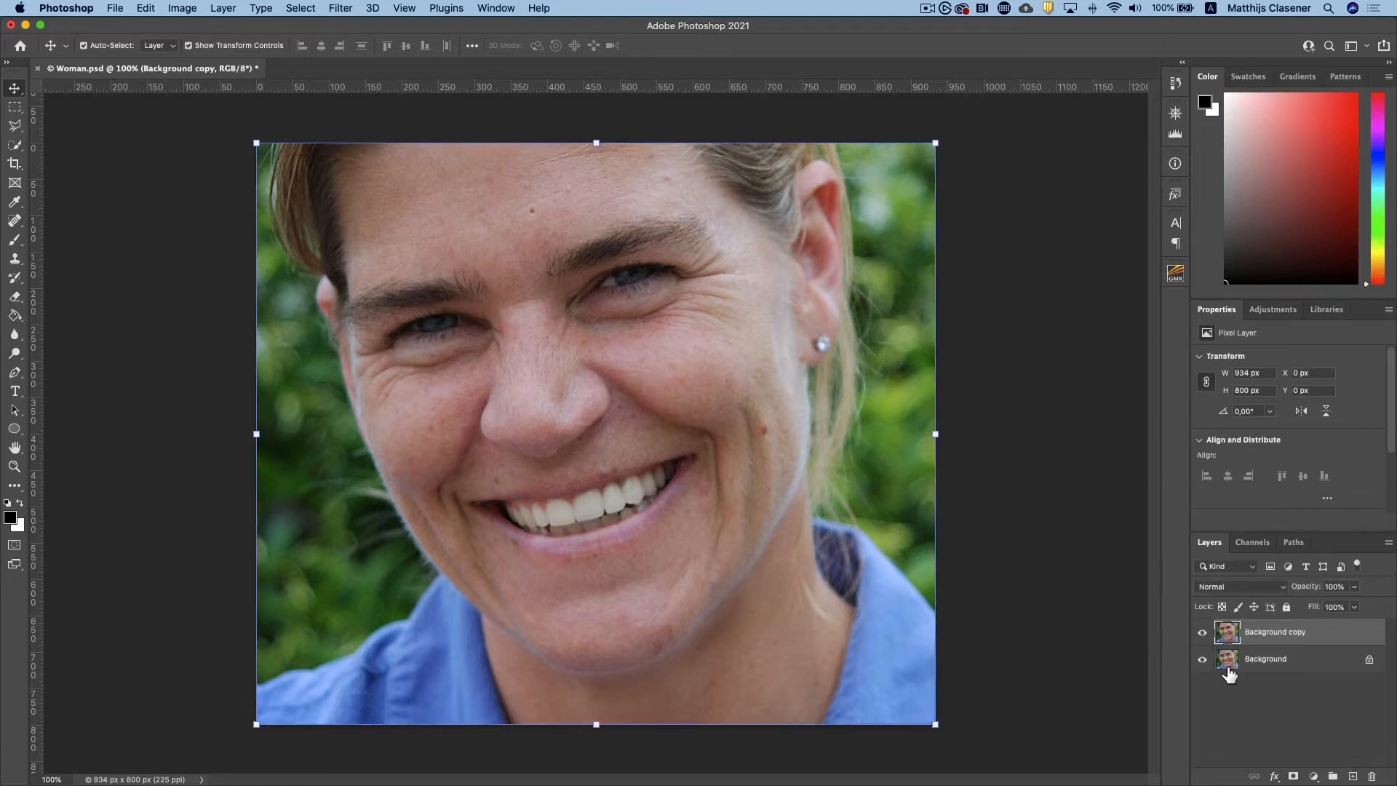
double_click(1256, 631)
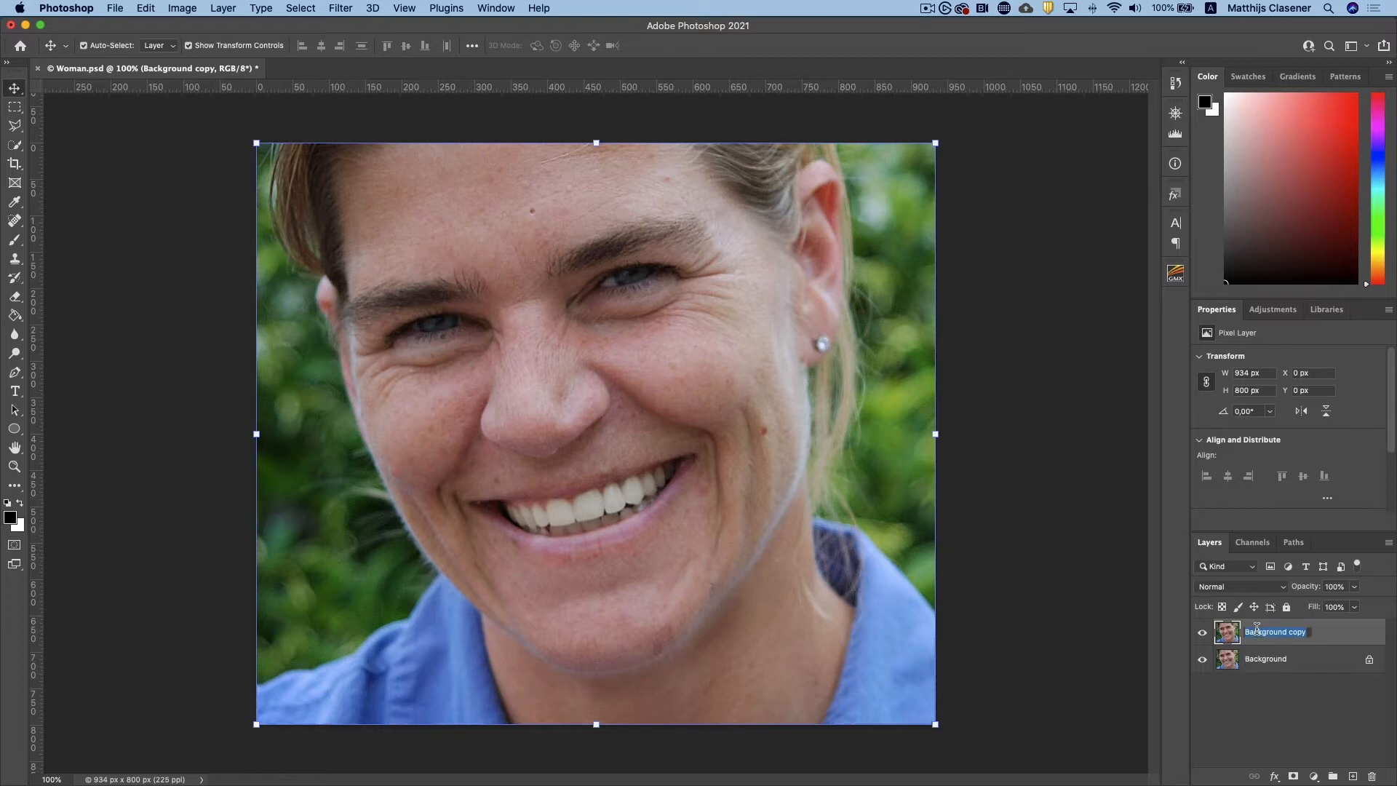
type("Retouching")
key("Return")
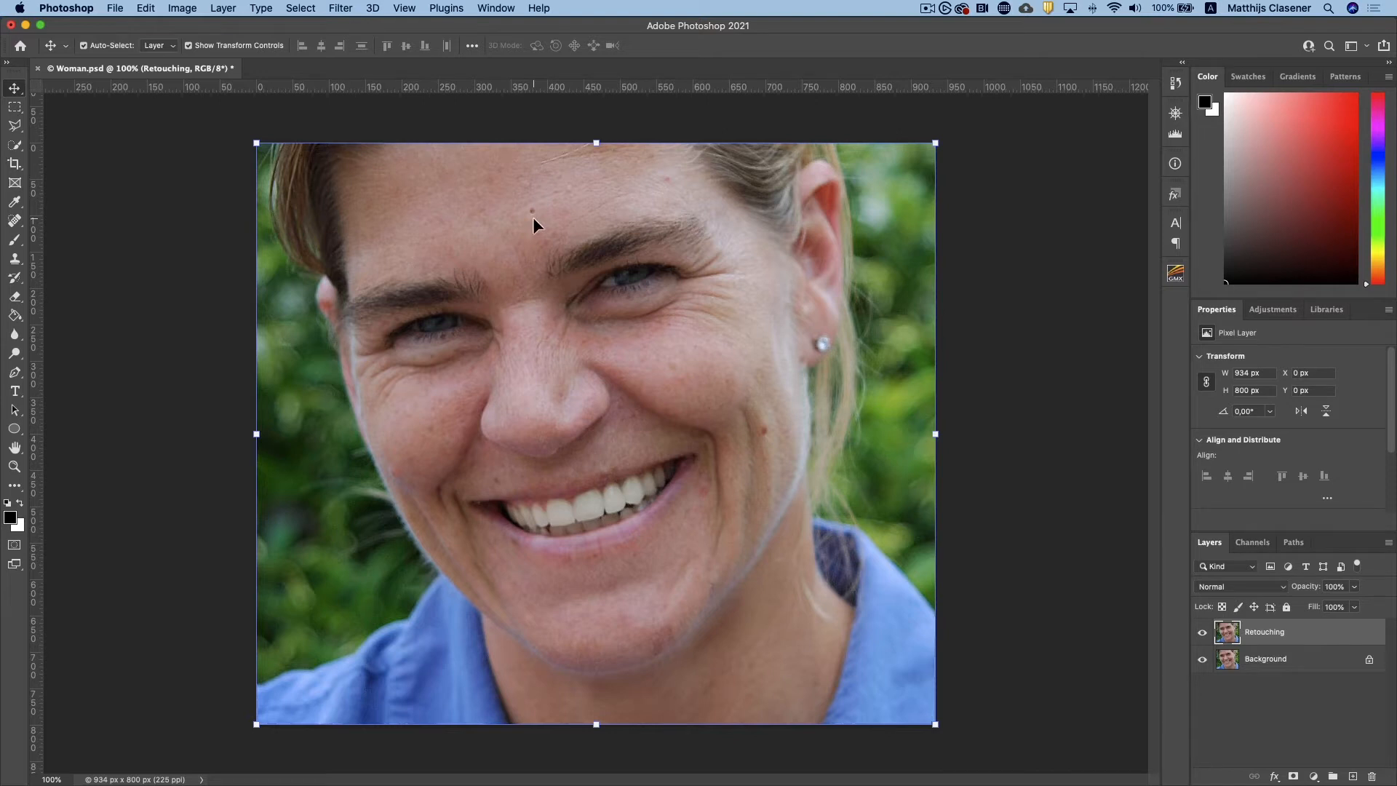
Add a new empty layer above the Retouching layer and name it "Remove"
left_click(1352, 776)
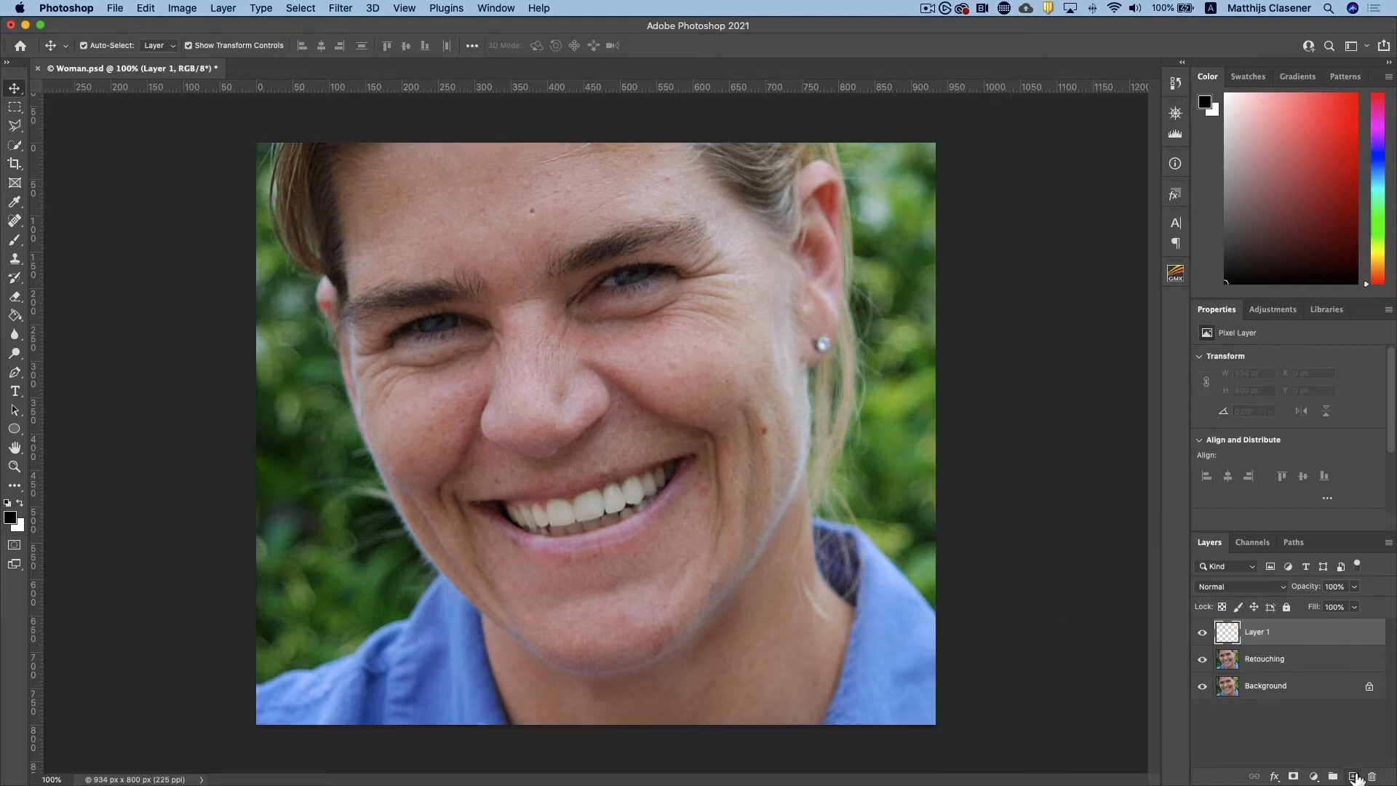
double_click(1264, 632)
type("Remove")
key("Return")
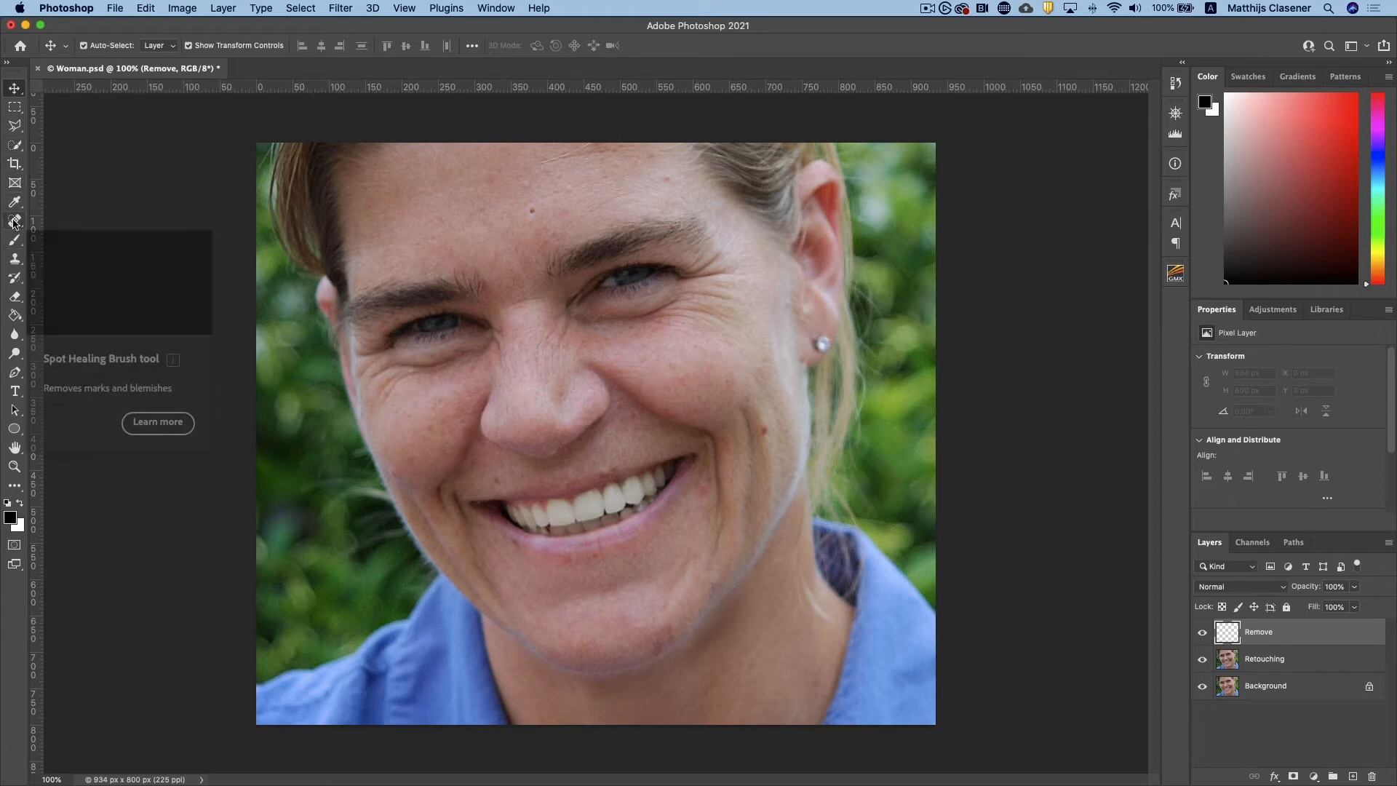
Remove the dark mole in the middle of the forehead with the Spot Healing Brush, sampling all layers
left_click_drag(15, 219, 53, 278)
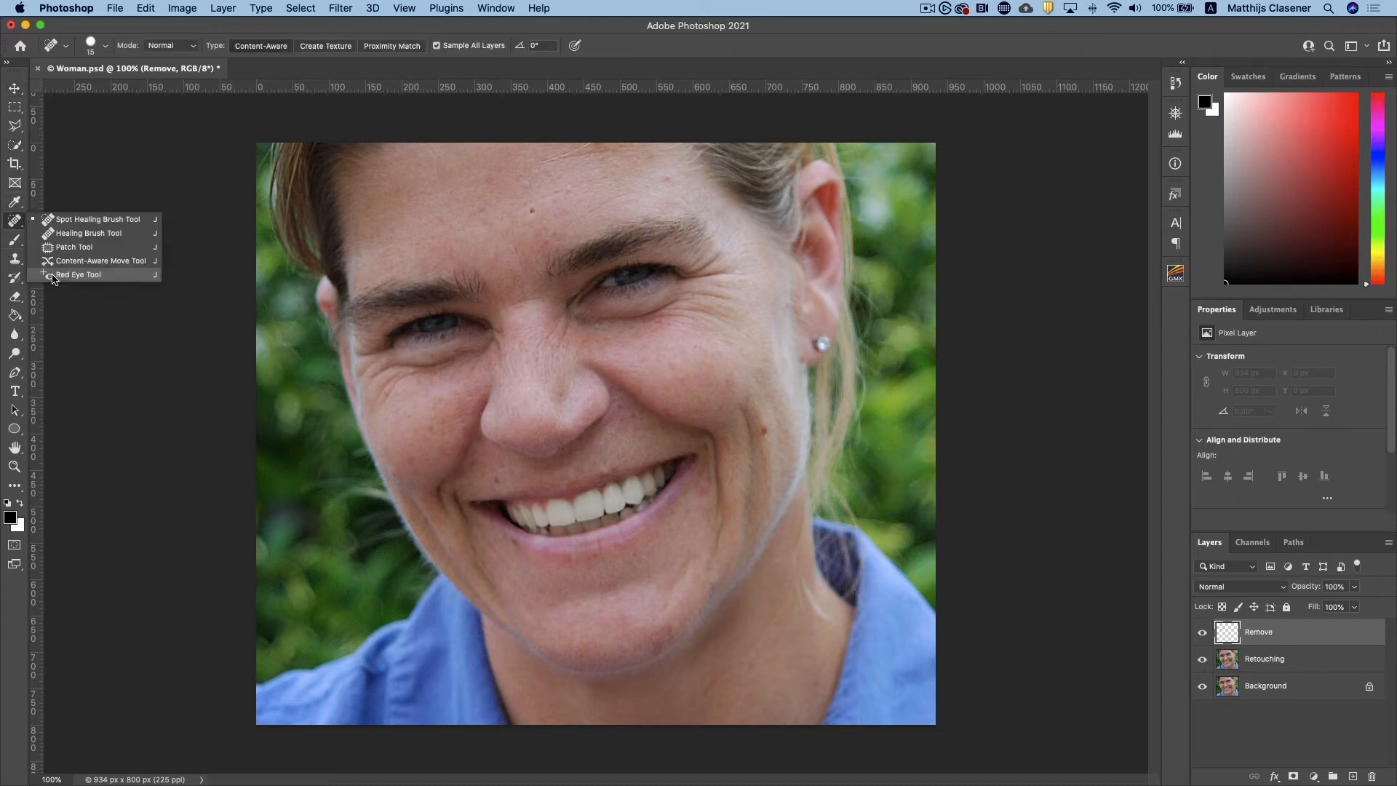
left_click(82, 226)
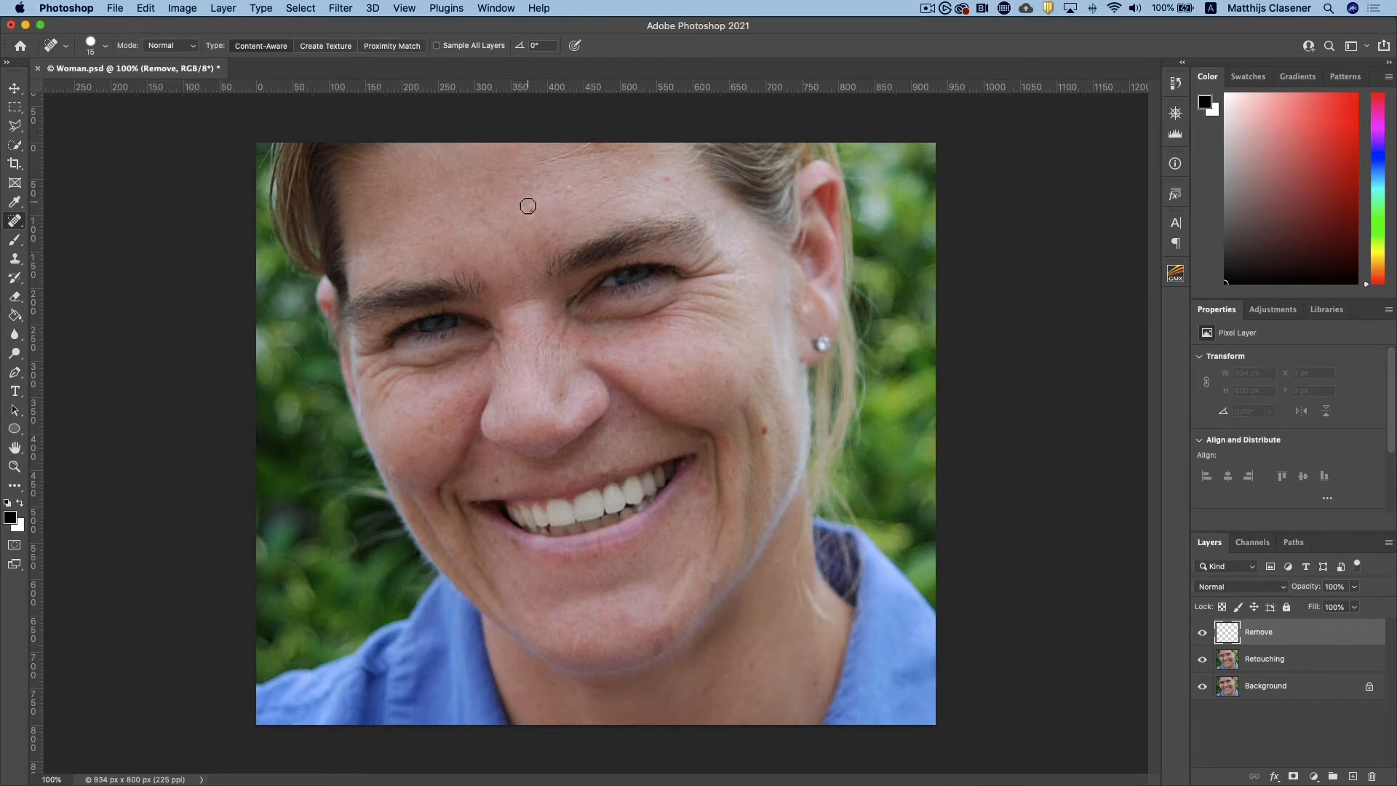
left_click(533, 212)
key("super+z")
key("super+shift+z")
key("super+z")
key("super+shift+z")
key("super+z")
key("super+shift+z")
key("super+z")
key("super+shift+z")
left_click(453, 50)
left_click(532, 211)
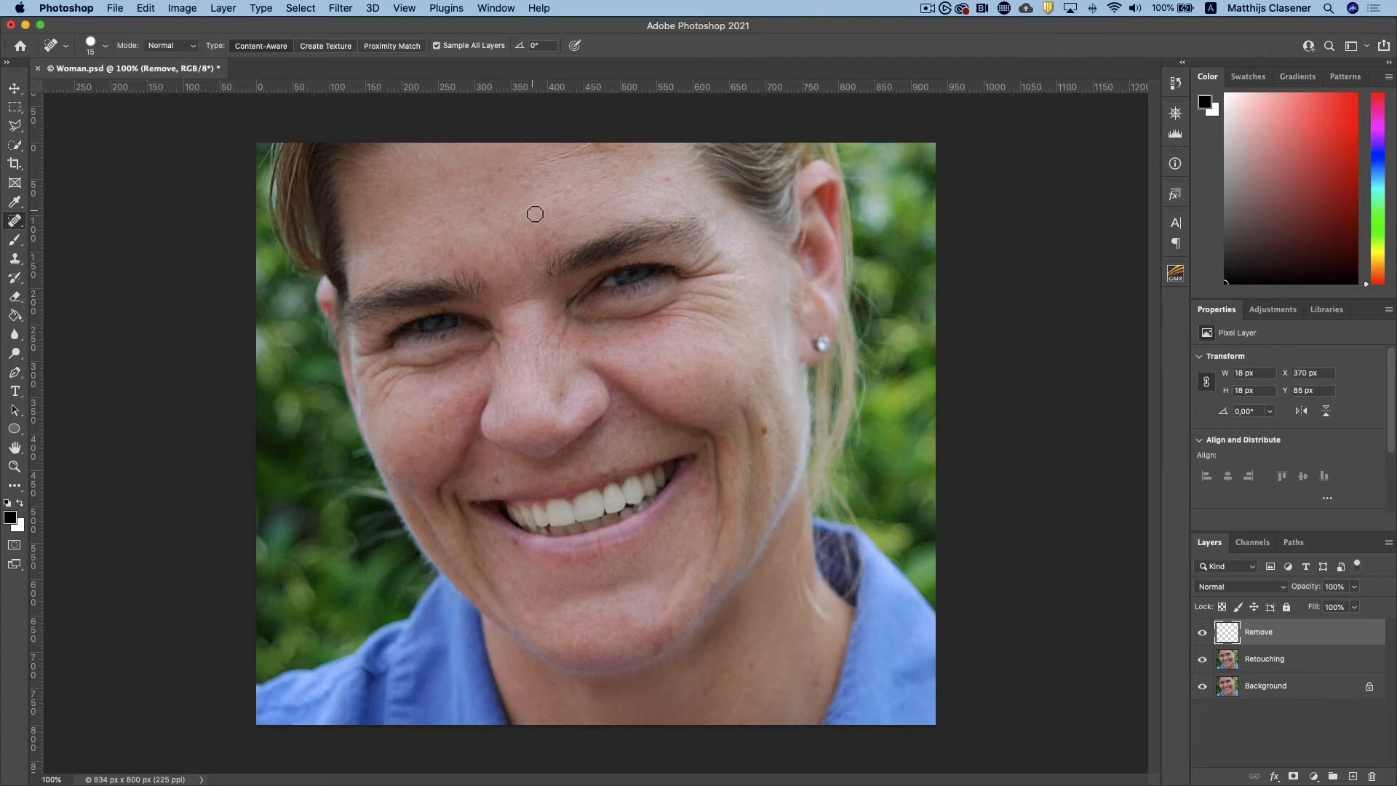
Heal the small spots across the forehead and the mole on the image-right cheek, comparing with the Remove layer hidden and shown
left_click(665, 175)
left_click(647, 157)
left_click(570, 189)
left_click(529, 187)
left_click(491, 184)
left_click(766, 432)
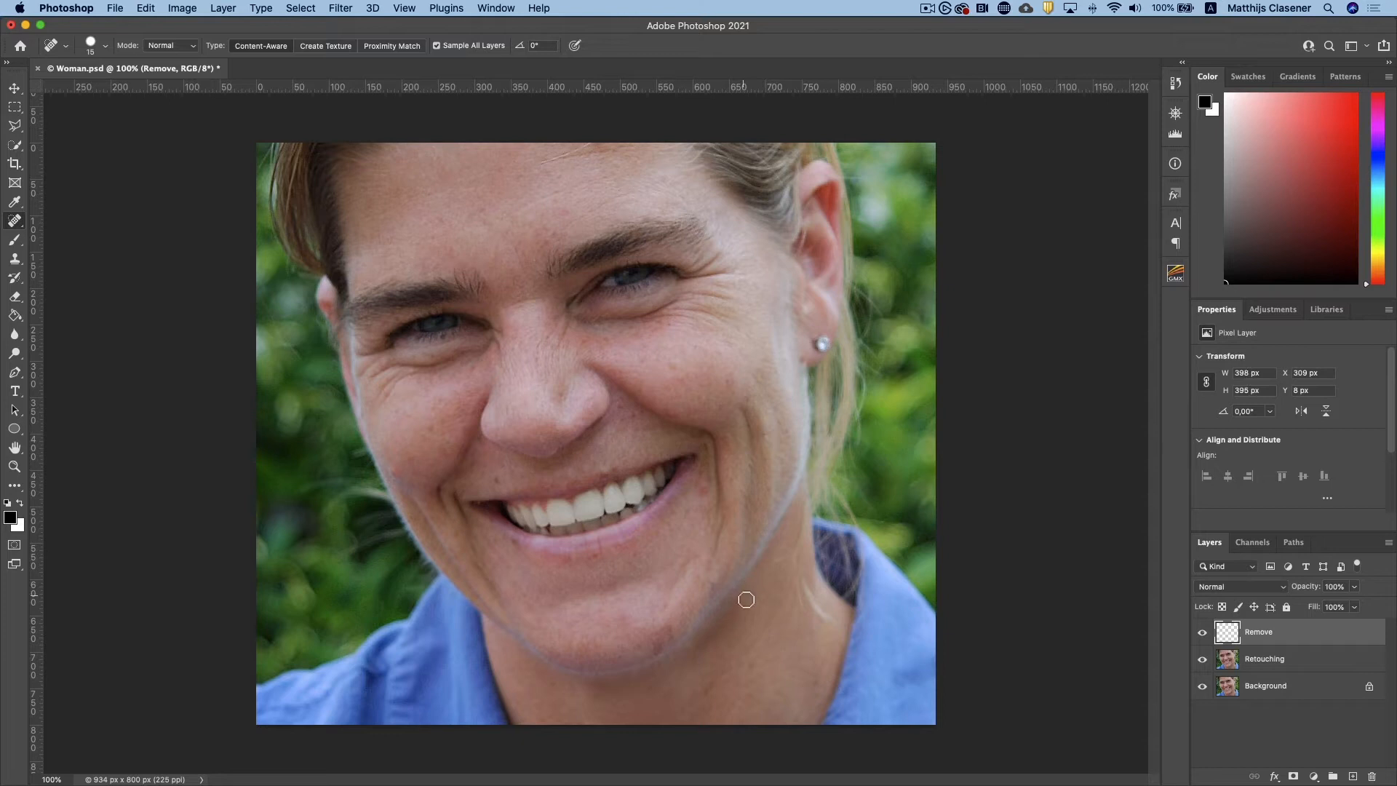
left_click(1202, 633)
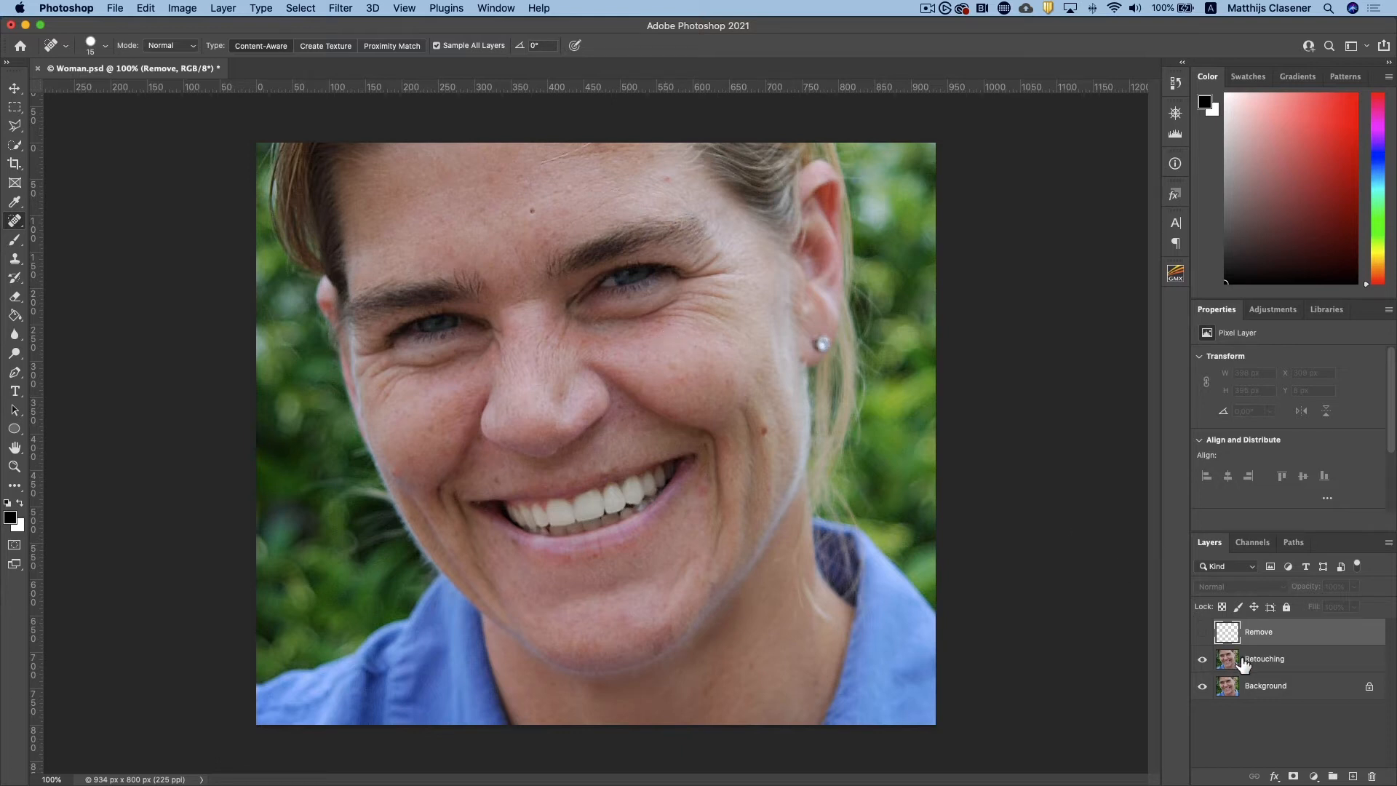
left_click(1204, 636)
left_click(1204, 636)
left_click(1204, 636)
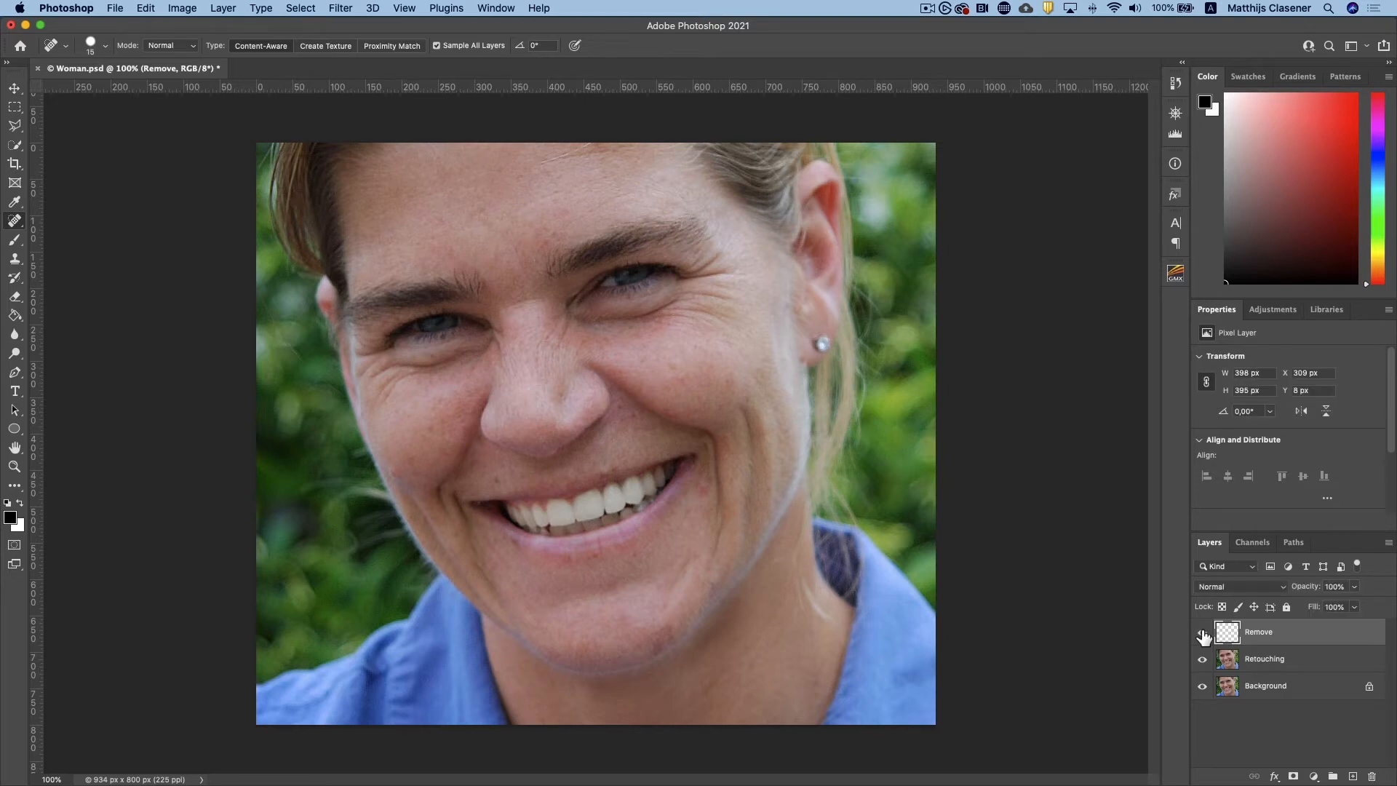
Heal the small blemishes on the image-left cheek, around that mouth corner and above the inner eyebrow
left_click(432, 429)
left_click(496, 482)
left_click(392, 472)
left_click(509, 539)
left_click(556, 238)
Add a new empty layer above the Remove layer and name it "Minize"
left_click(1353, 777)
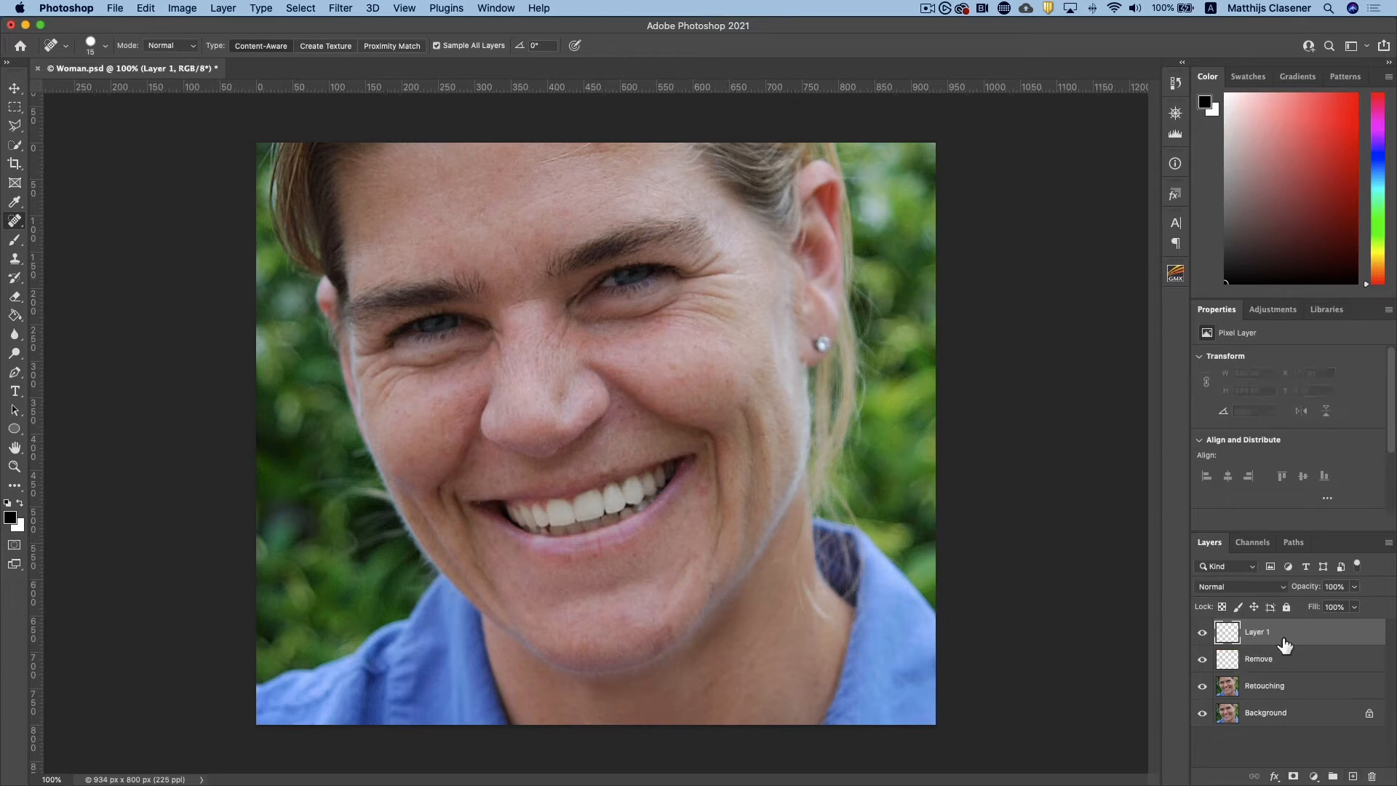
double_click(1261, 633)
type("Minize")
key("Return")
Switch to the Healing Brush and try to heal a spot on the image-left cheek without defining a new source
right_click(14, 220)
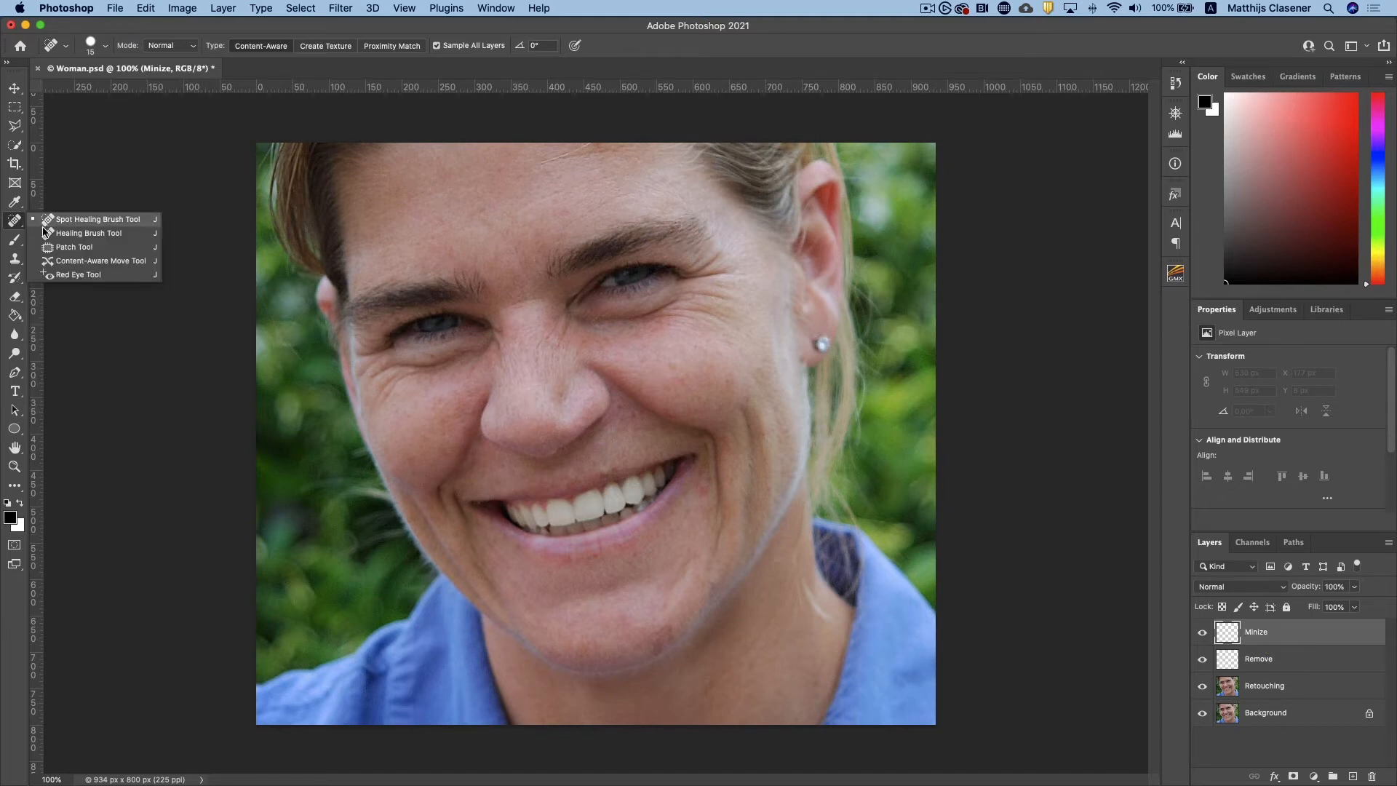
left_click(87, 233)
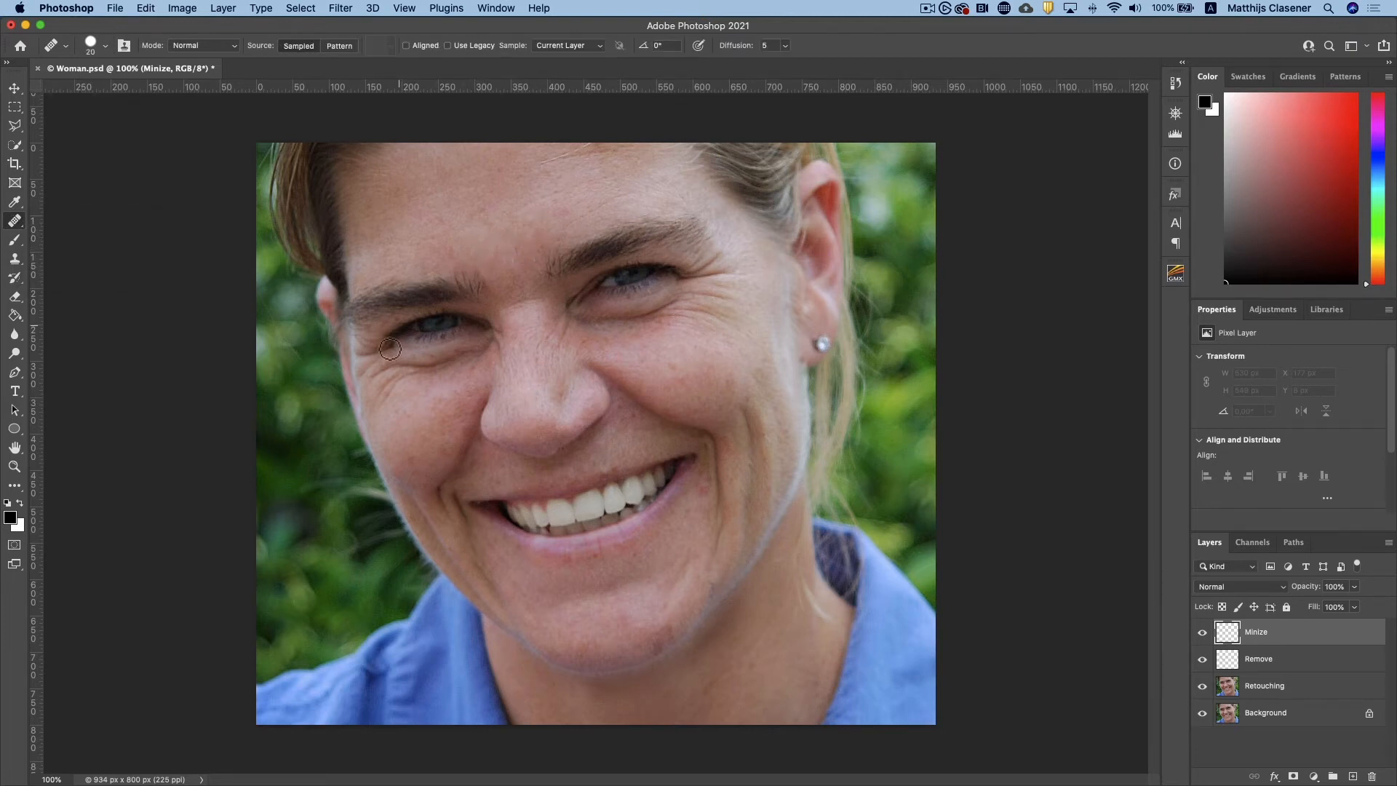
left_click(398, 428)
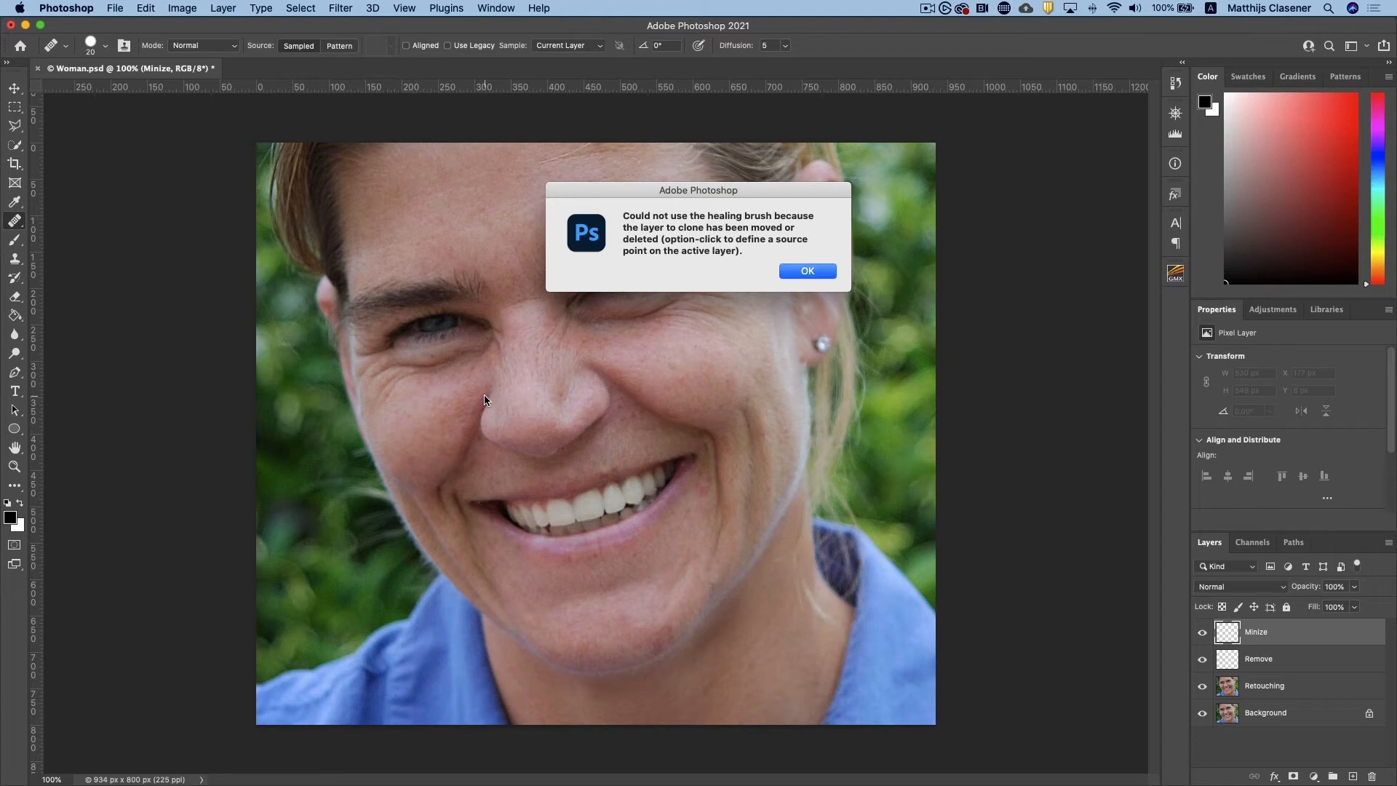
mouse_move(716, 195)
left_mouse_down()
mouse_move(687, 195)
mouse_move(701, 197)
left_mouse_up()
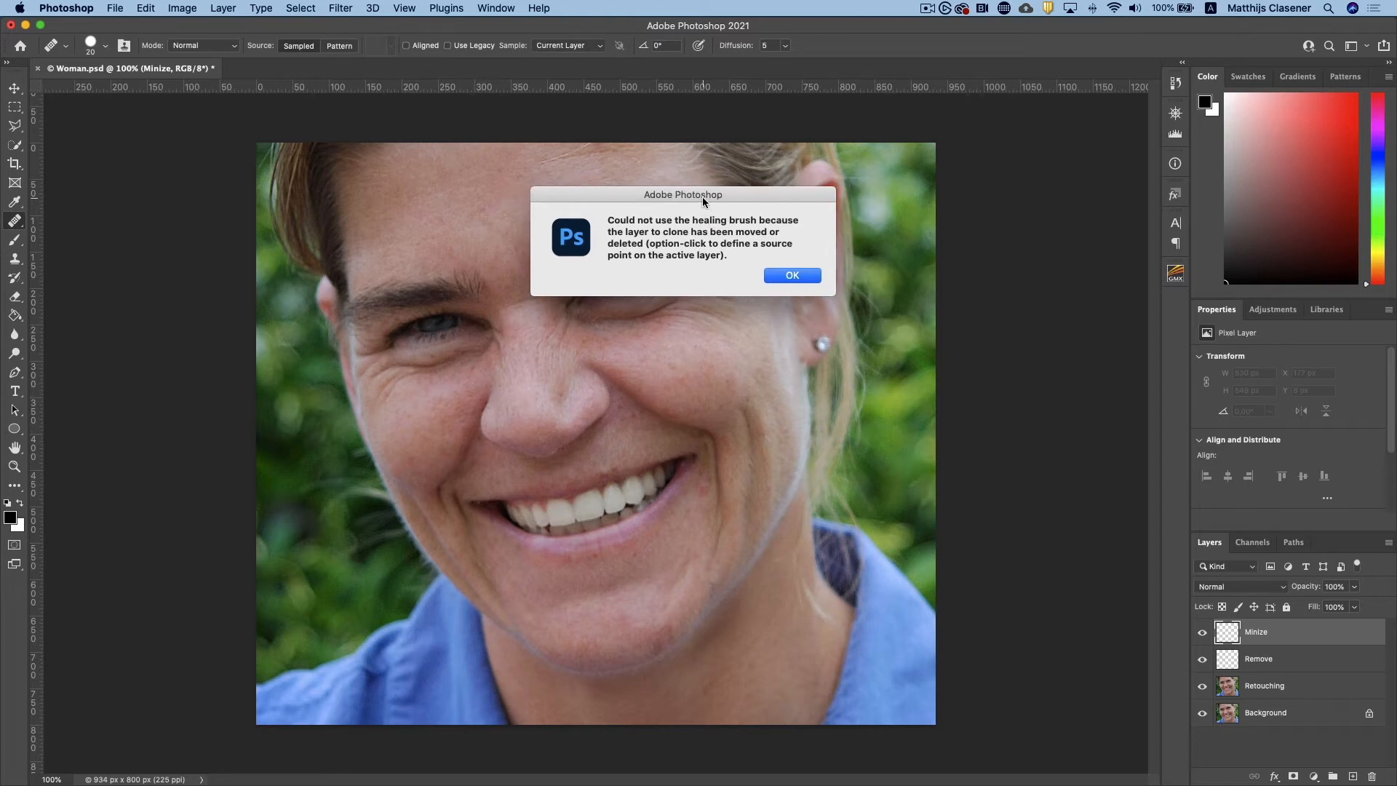
left_click(791, 275)
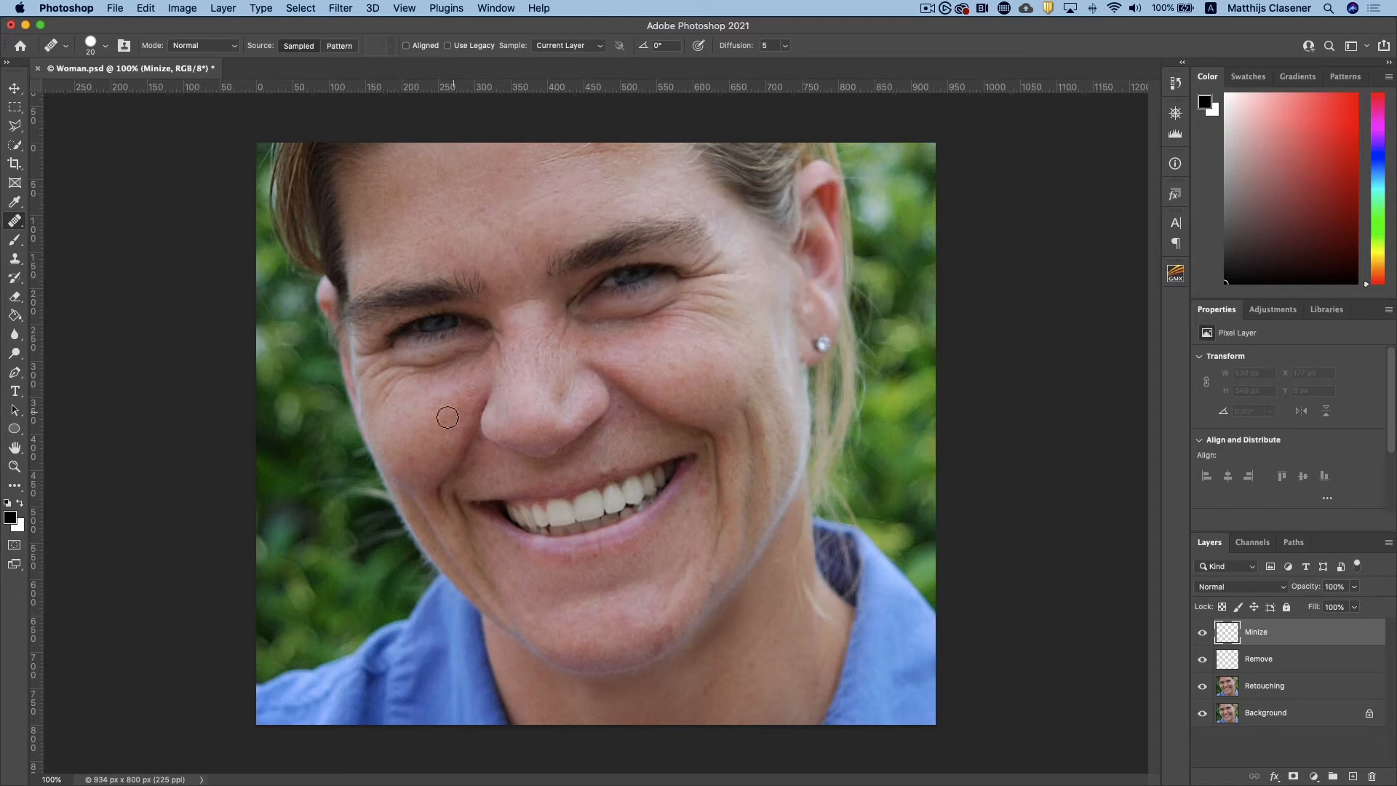
Try to heal the wrinkles below the image-left eye from a cheek sample with current-layer sampling
key("super+equal")
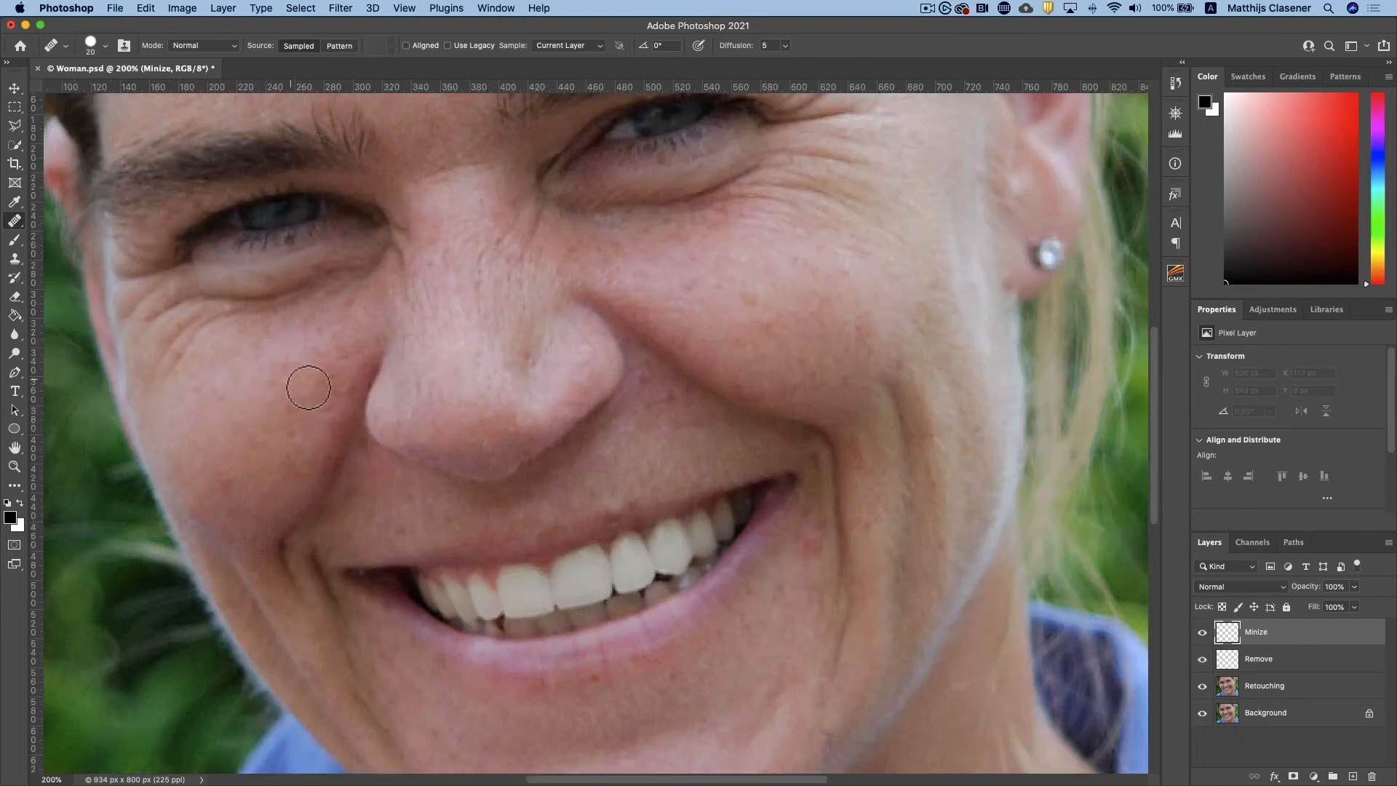
left_click(186, 438, "alt")
left_click_drag(172, 391, 230, 324)
mouse_move(182, 382)
left_mouse_down()
mouse_move(244, 356)
mouse_move(226, 313)
left_mouse_up()
Set the Healing Brush to sample all layers and smooth the wrinkles below the image-left eye using clean cheek skin
left_click(569, 46)
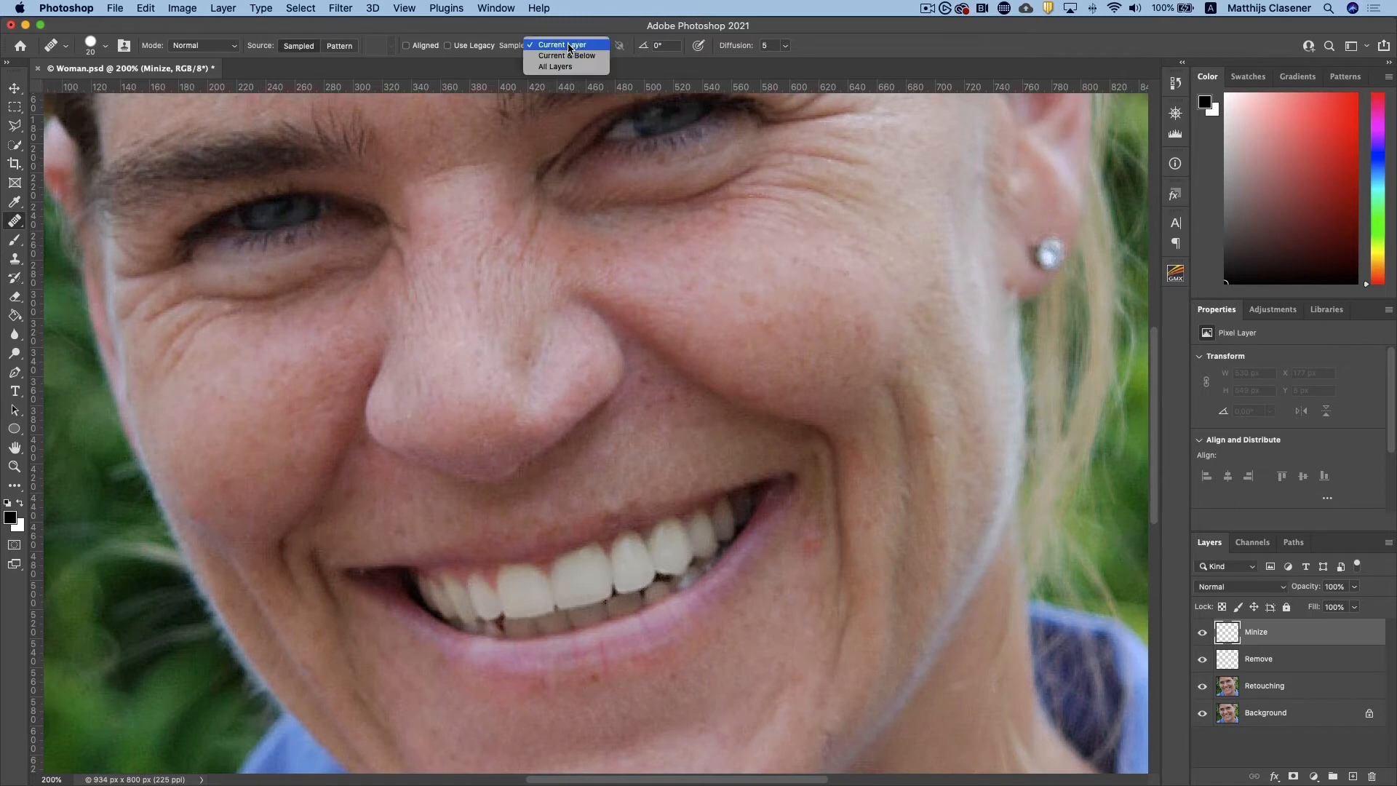
left_click(555, 66)
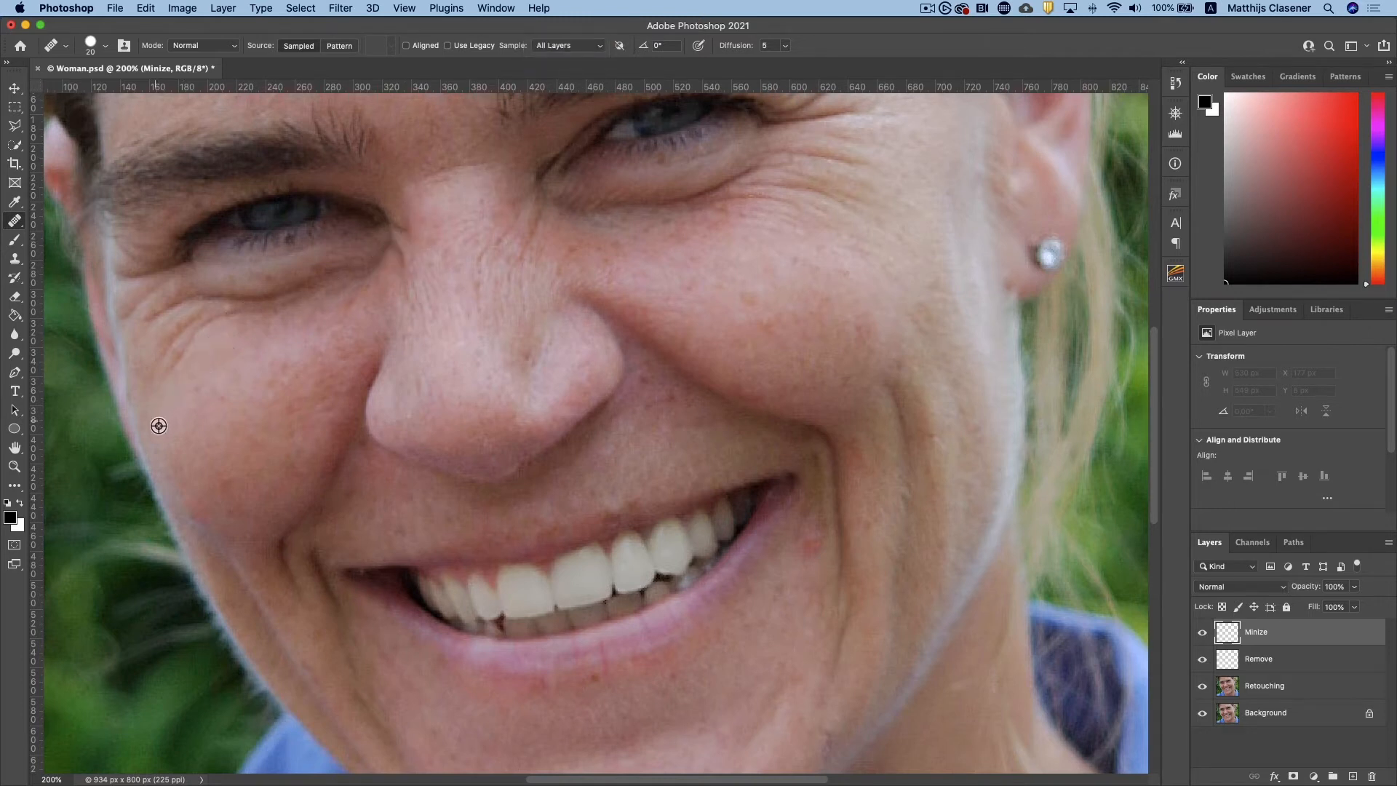
left_click(183, 448, "alt")
mouse_move(178, 377)
left_mouse_down()
mouse_move(241, 318)
mouse_move(284, 322)
left_mouse_up()
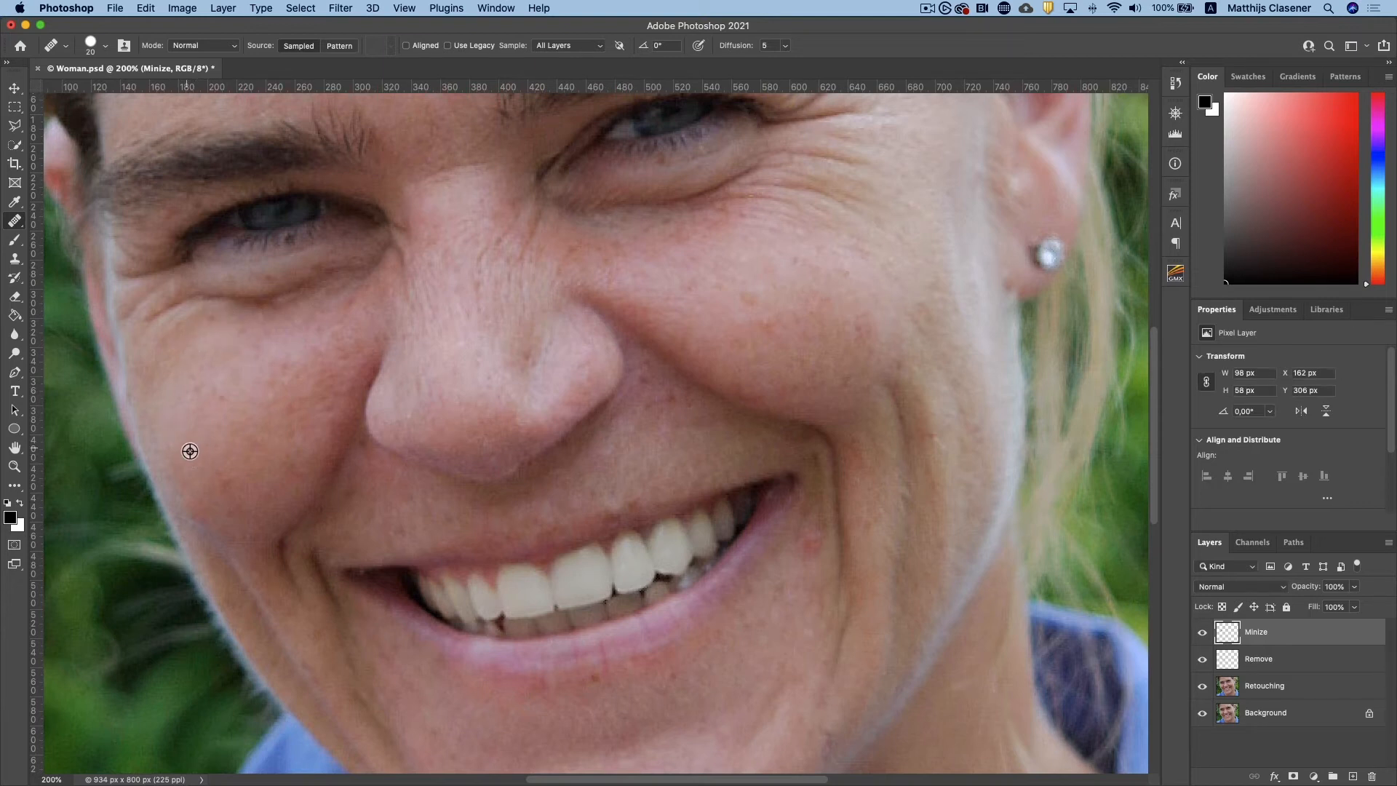
left_click(190, 452, "alt")
mouse_move(144, 312)
left_mouse_down()
mouse_move(169, 325)
mouse_move(290, 305)
left_mouse_up()
Heal the bag beneath the inner half of the image-left eye up to the nose, sampling the cheek
left_click(220, 373, "alt")
left_click_drag(289, 295, 392, 264)
left_click(256, 394, "alt")
left_click_drag(384, 241, 399, 283)
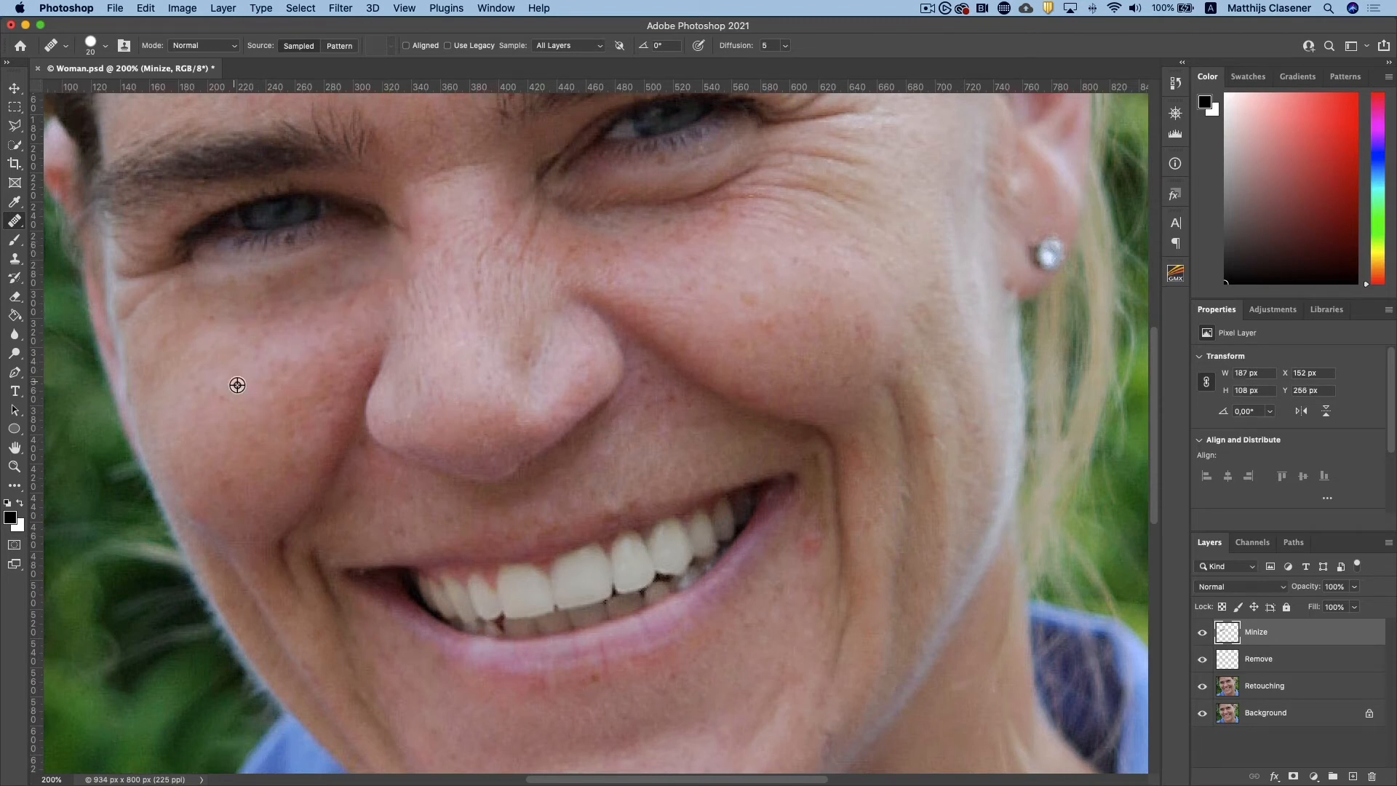
Heal the crease at the outer corner of the image-left eye and set the Minize layer's opacity to 55%
left_click(255, 362, "alt")
left_click(157, 320)
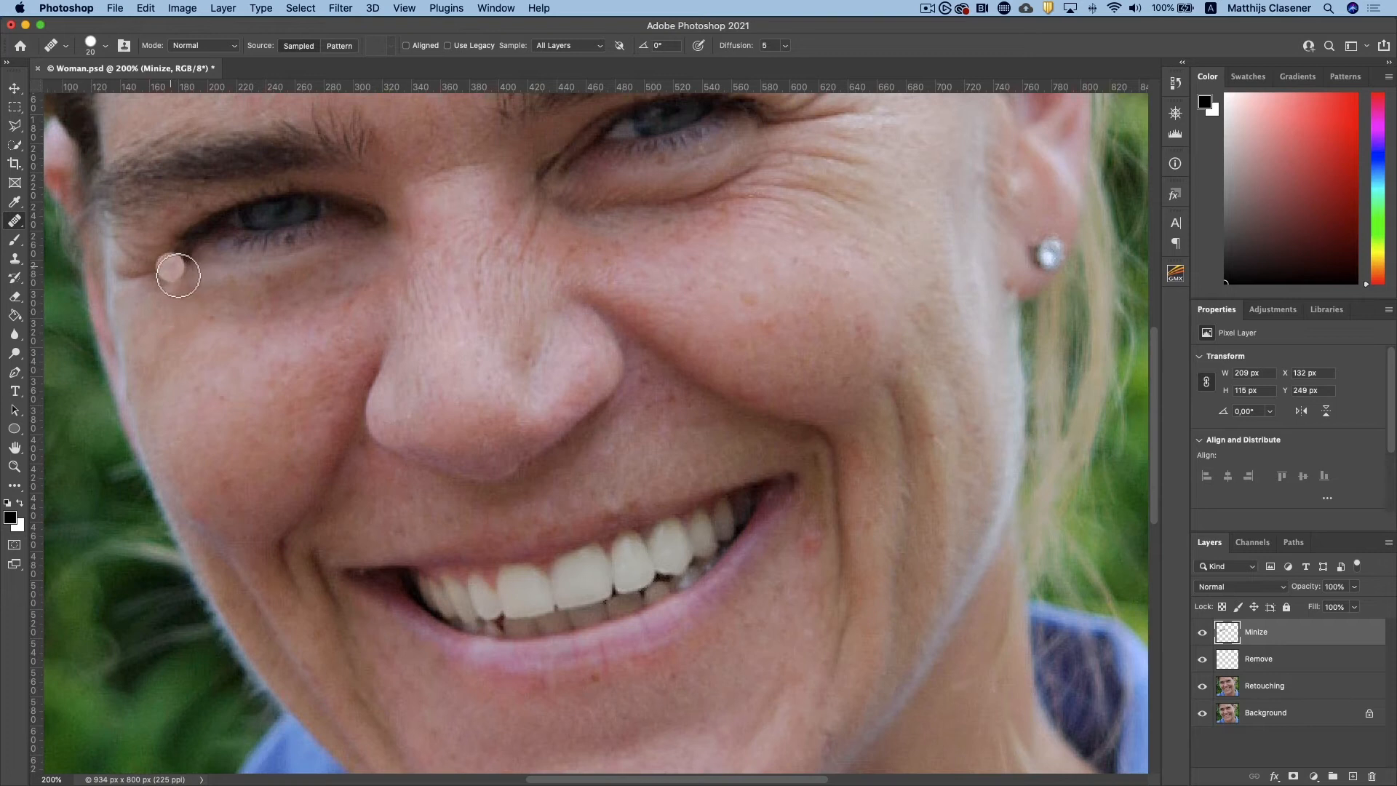
mouse_move(177, 275)
left_mouse_down()
mouse_move(127, 281)
mouse_move(175, 303)
mouse_move(171, 287)
mouse_move(159, 309)
left_mouse_up()
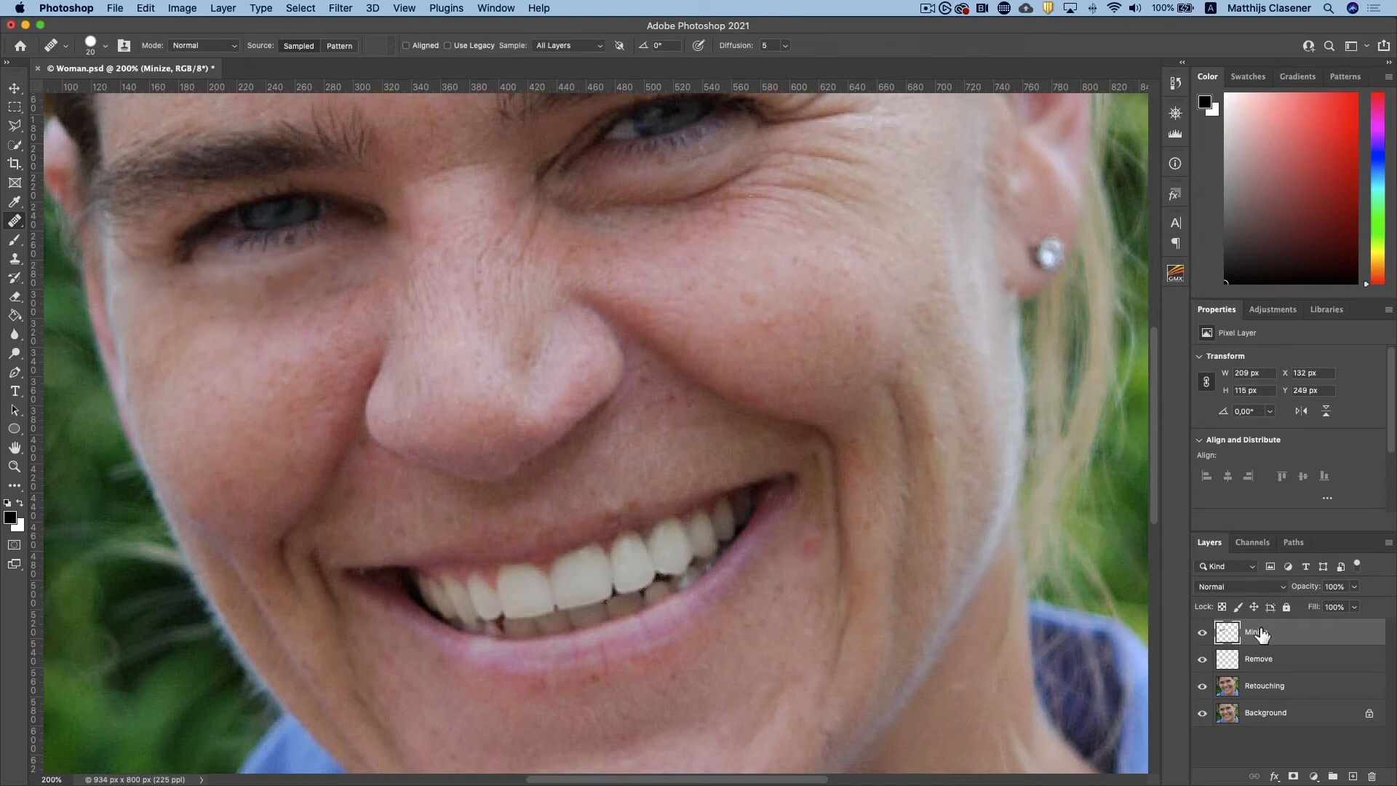
left_click(1354, 587)
left_click_drag(1354, 609, 1326, 608)
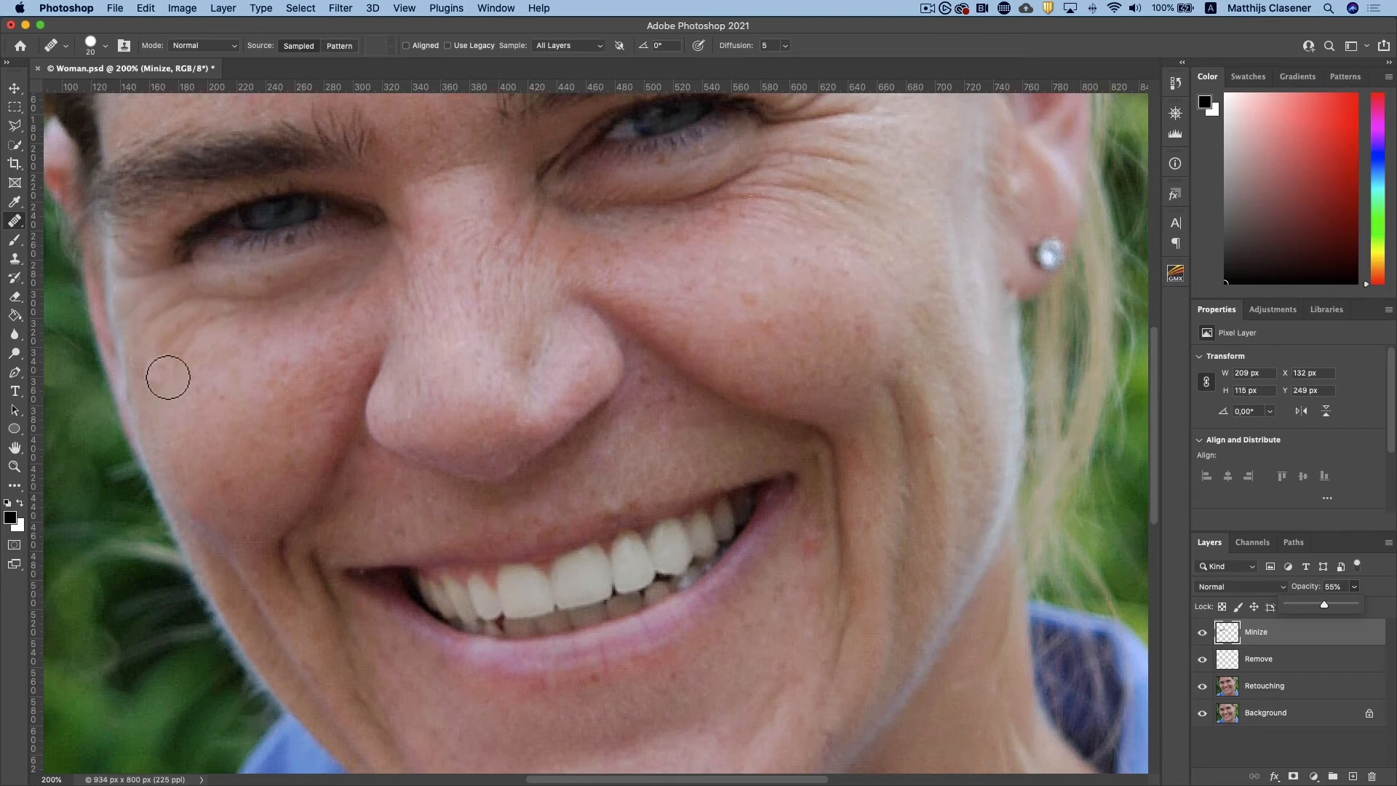
Heal the wrinkles beneath the image-right eye and the crow's feet at its outer corner
scroll(168, 377, "up", 3)
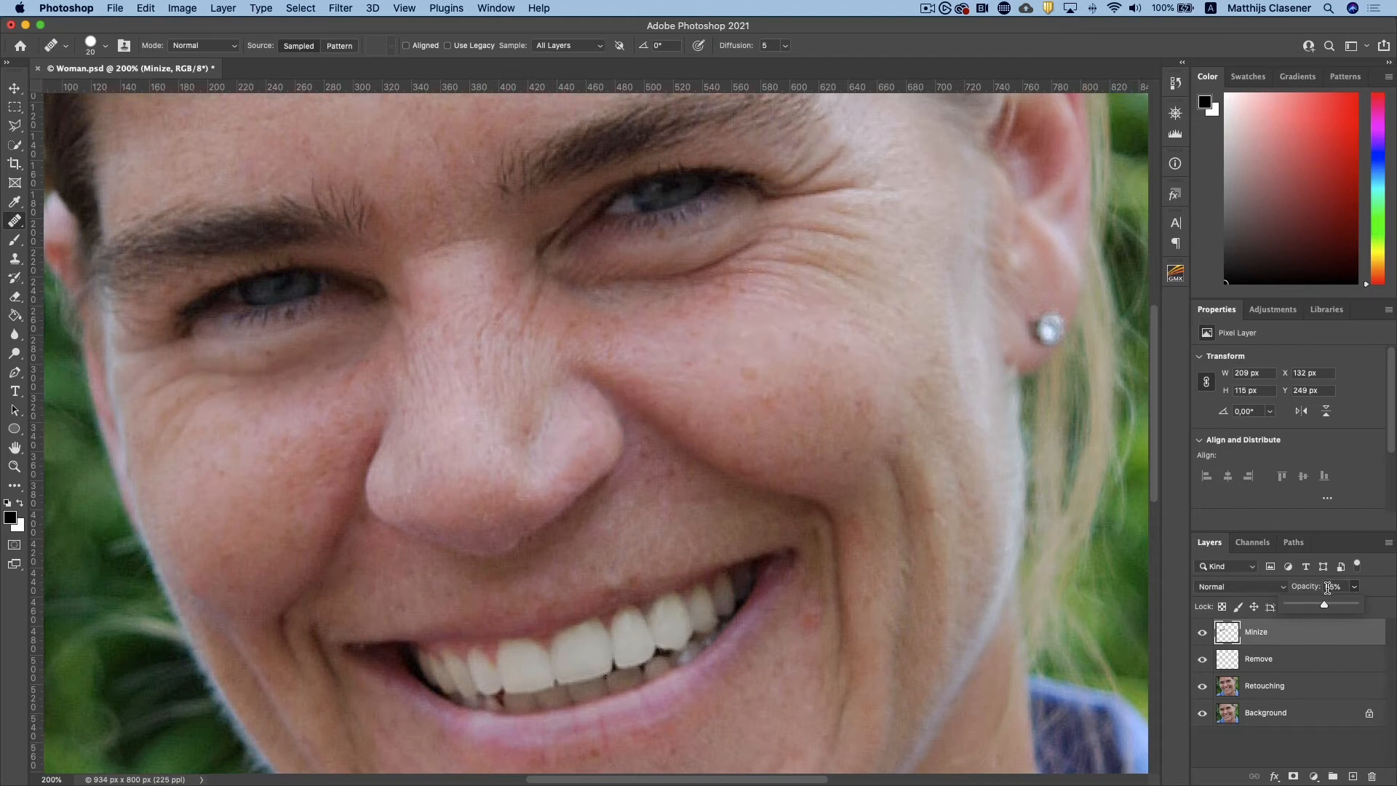
left_click(580, 290)
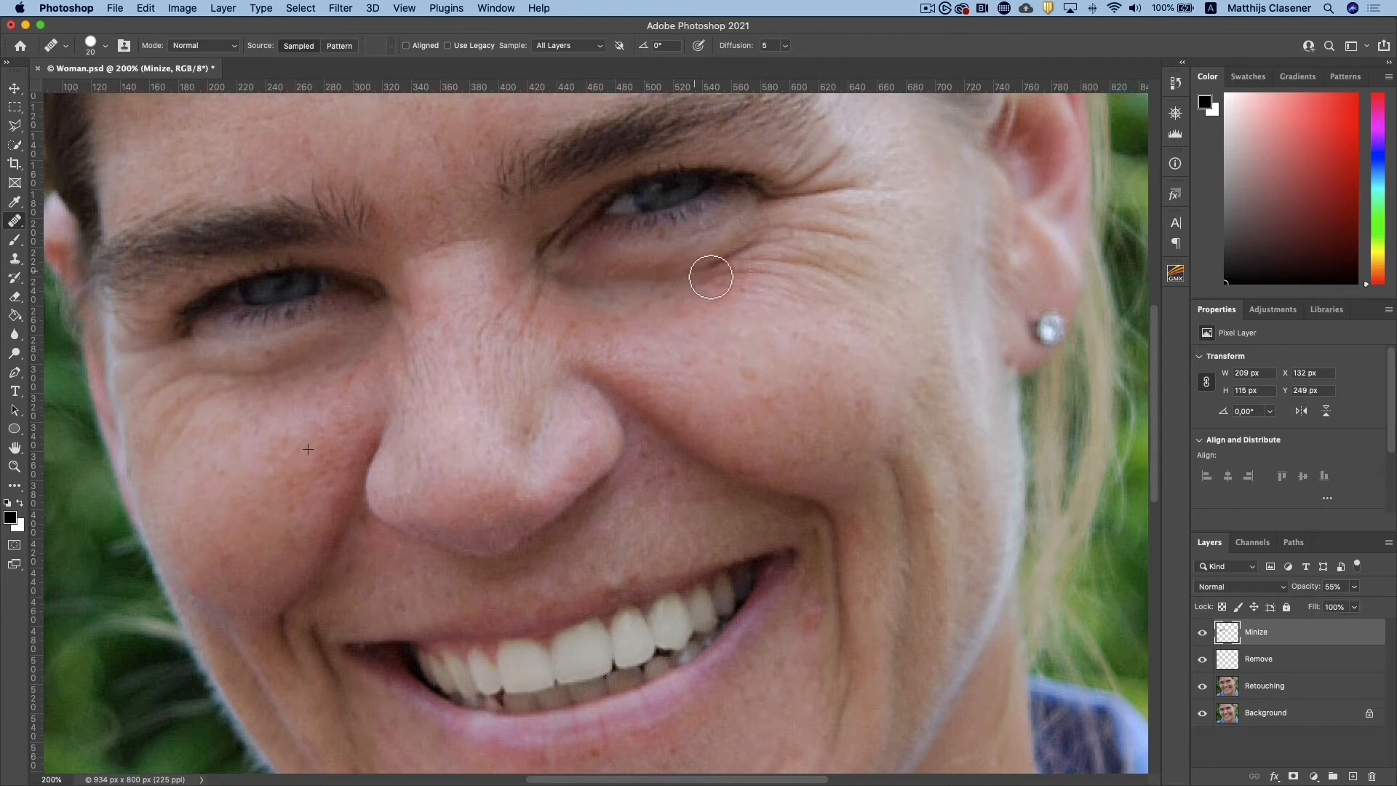
left_click_drag(749, 257, 756, 256)
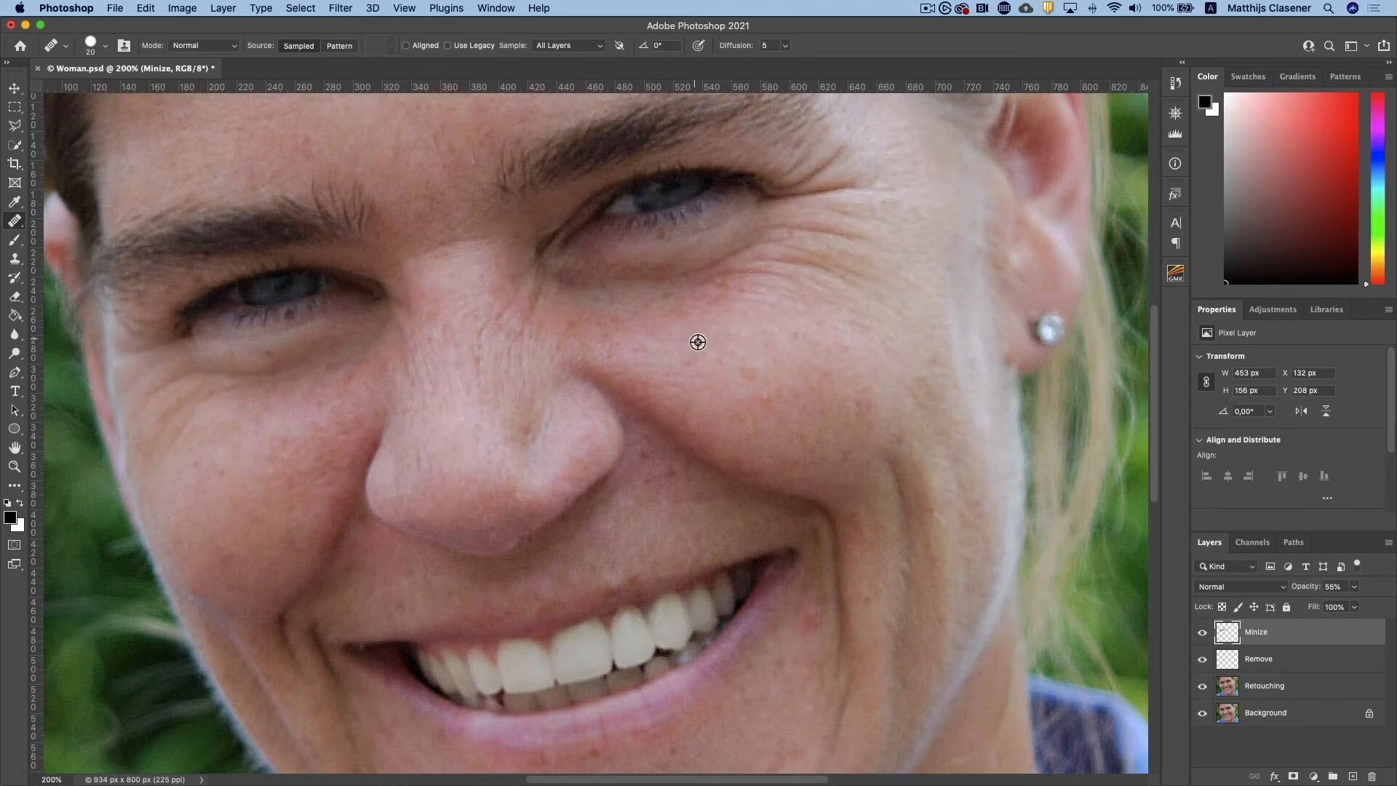
left_click(741, 340, "alt")
left_click_drag(729, 280, 831, 276)
mouse_move(794, 175)
left_mouse_down()
mouse_move(780, 193)
mouse_move(815, 190)
mouse_move(809, 233)
left_mouse_up()
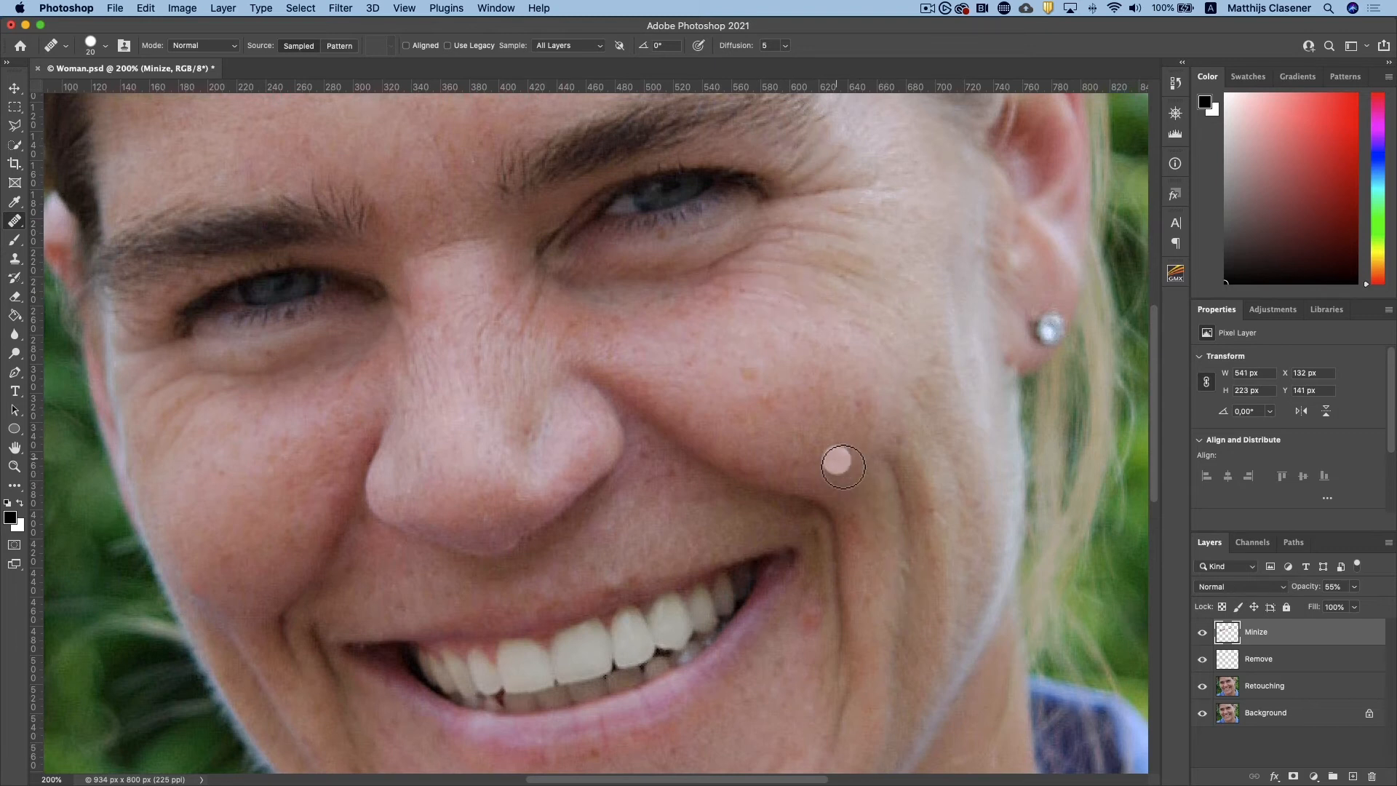
Heal the vertical smile lines on the lower cheeks on both sides of the mouth, sampling nearby skin
left_click(941, 374, "alt")
mouse_move(903, 475)
left_mouse_down()
mouse_move(888, 462)
mouse_move(923, 530)
mouse_move(926, 654)
left_mouse_up()
left_click_drag(757, 566, 820, 251)
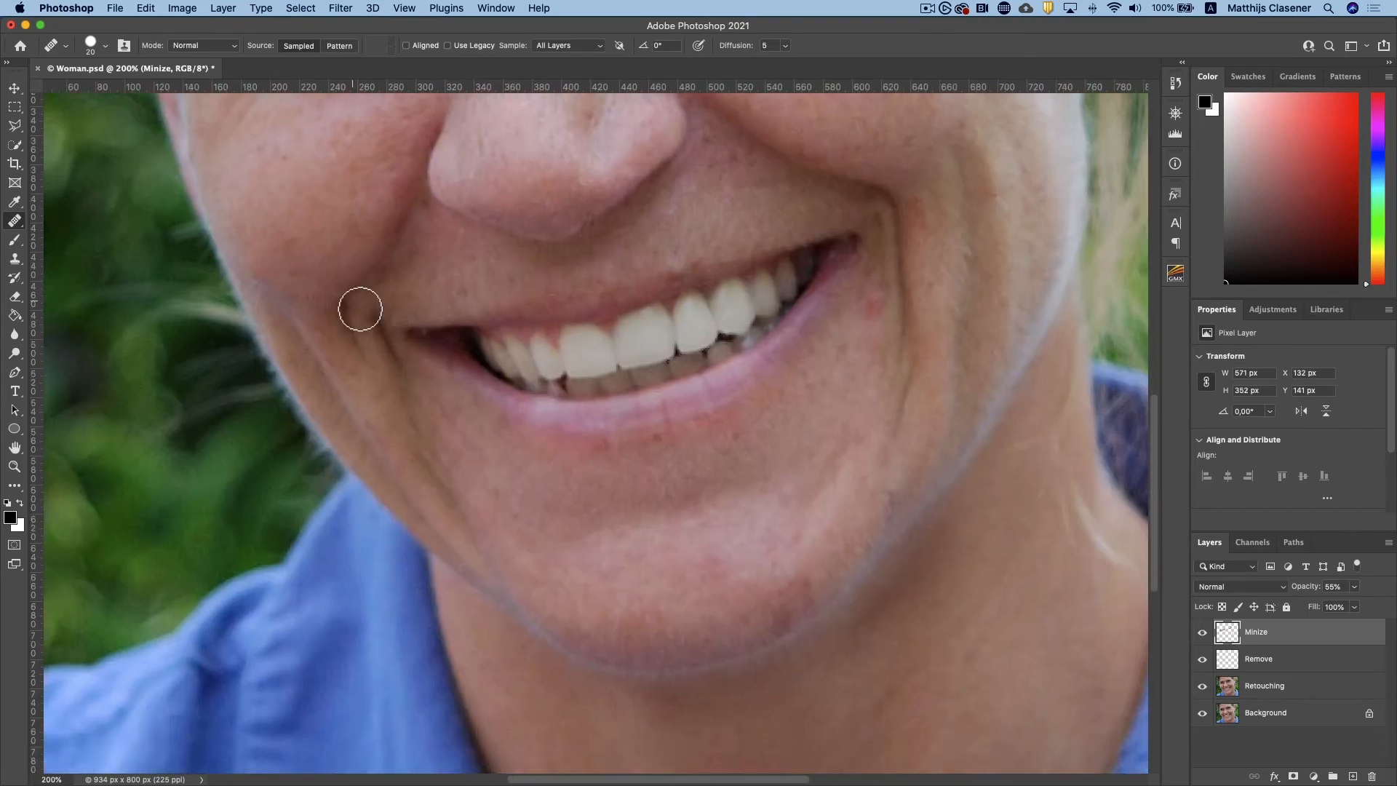
left_click(289, 260, "alt")
left_click_drag(396, 411, 455, 507)
Switch back to the Spot Healing Brush
scroll(655, 480, "up", 6)
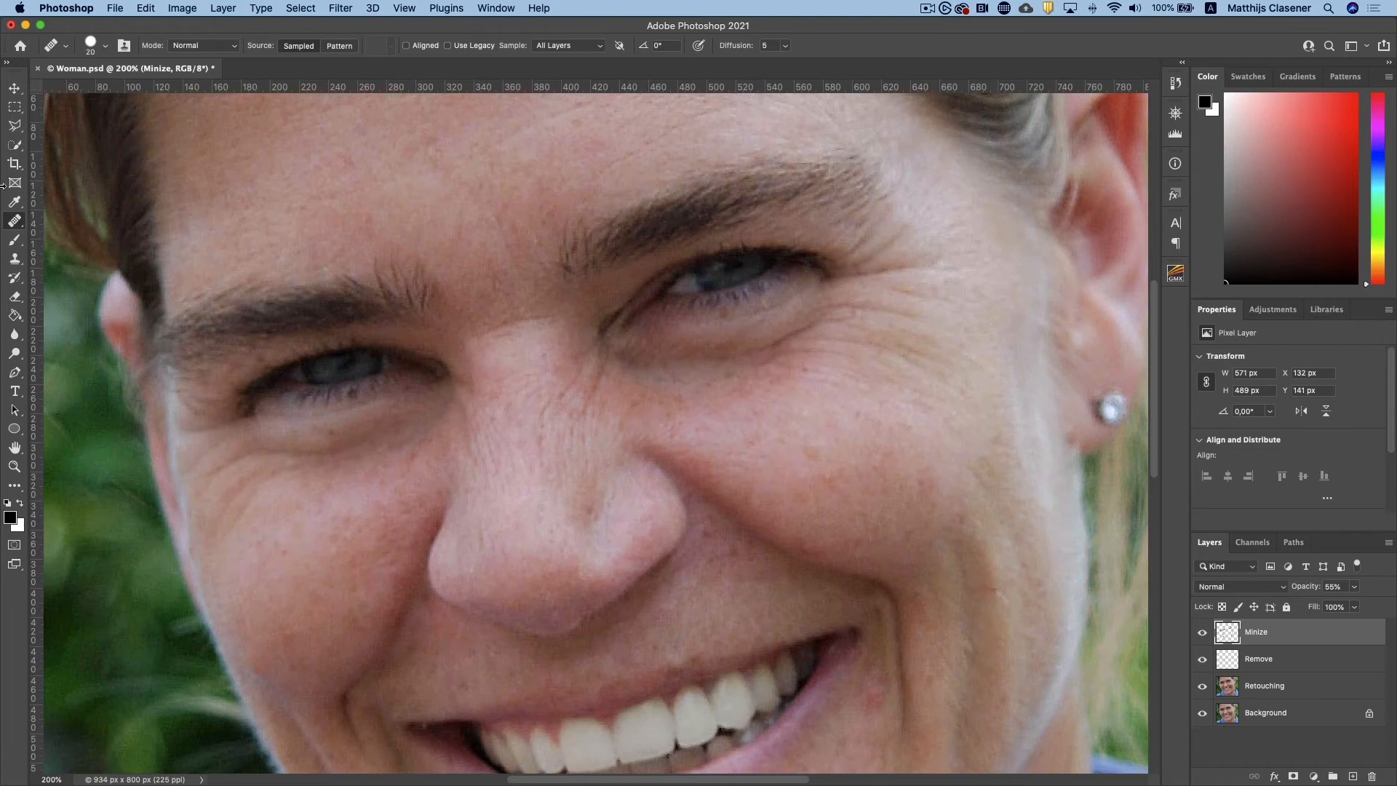
left_click(15, 220)
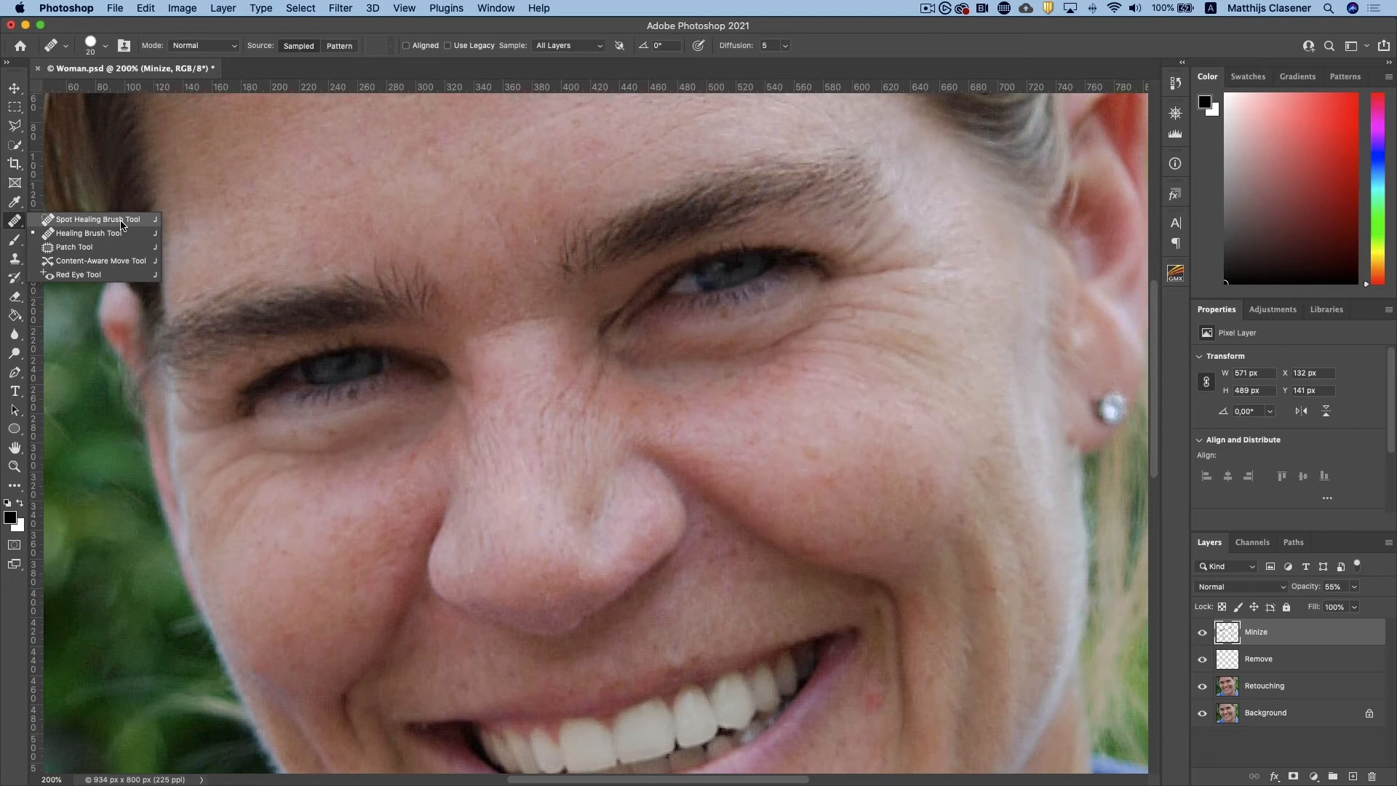
left_click(121, 220)
scroll(550, 637, "down", 5)
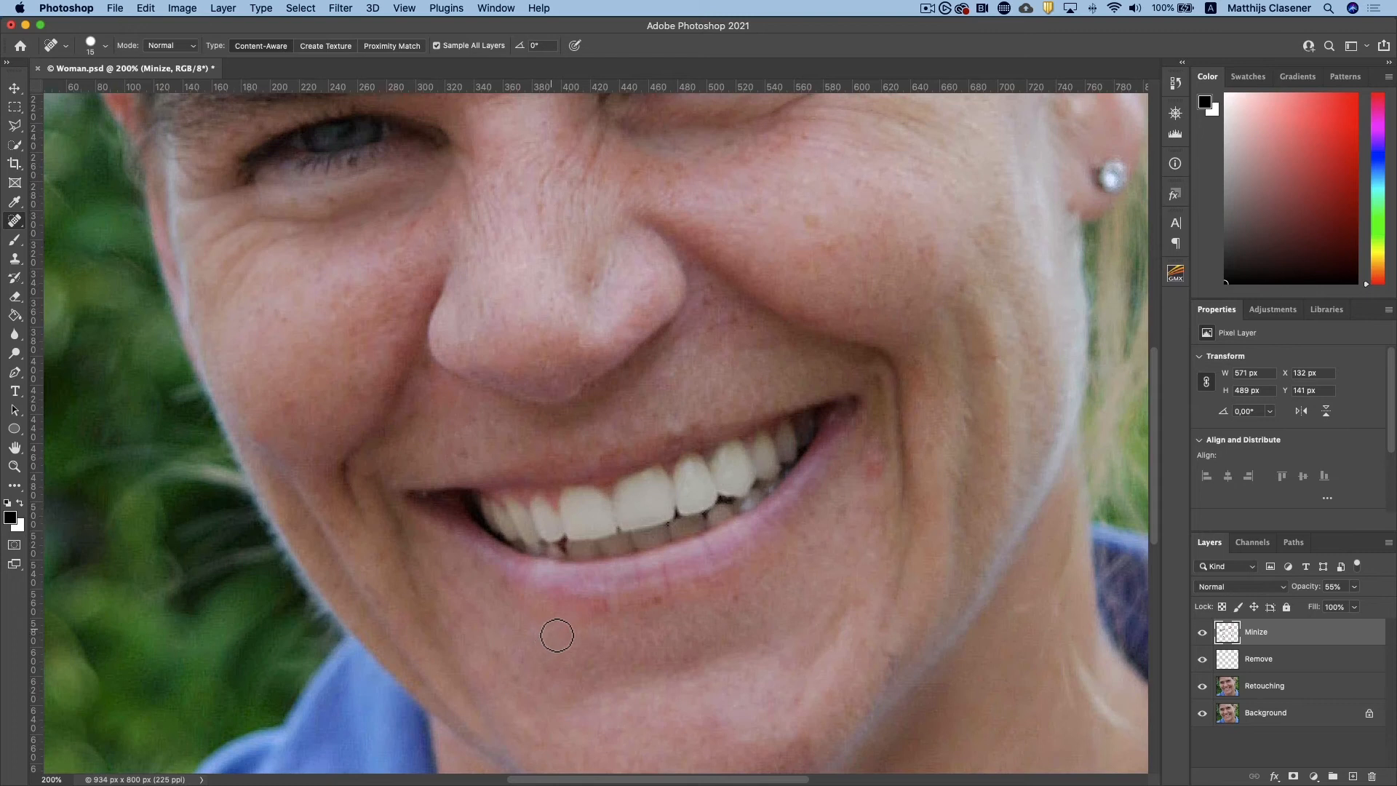
Add a new empty layer above the Minize layer and name it "Withen teeth"
left_click(1355, 777)
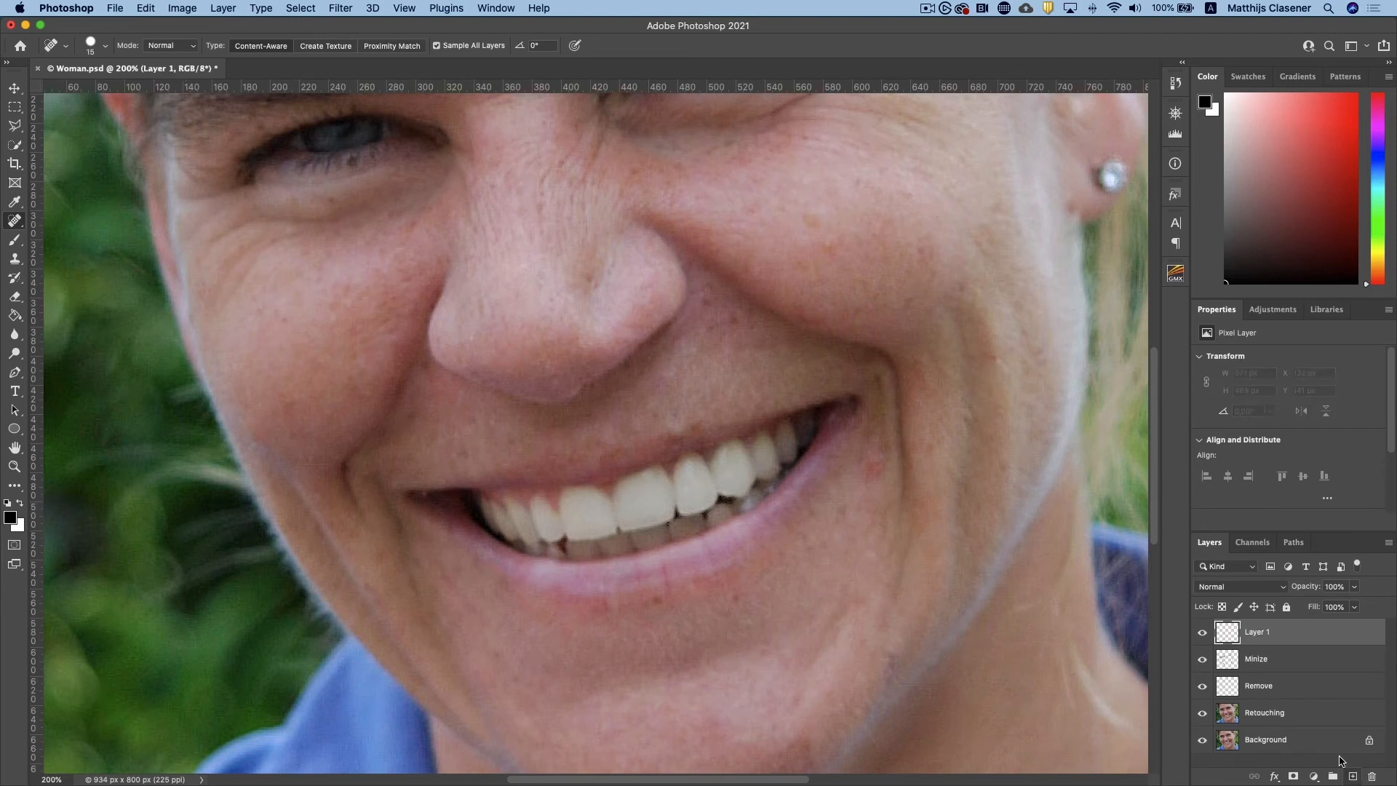
double_click(1264, 630)
type("Withen teeth")
key("Return")
Fill the Withen teeth layer with 50% Gray in Normal mode at 100% opacity
key("g")
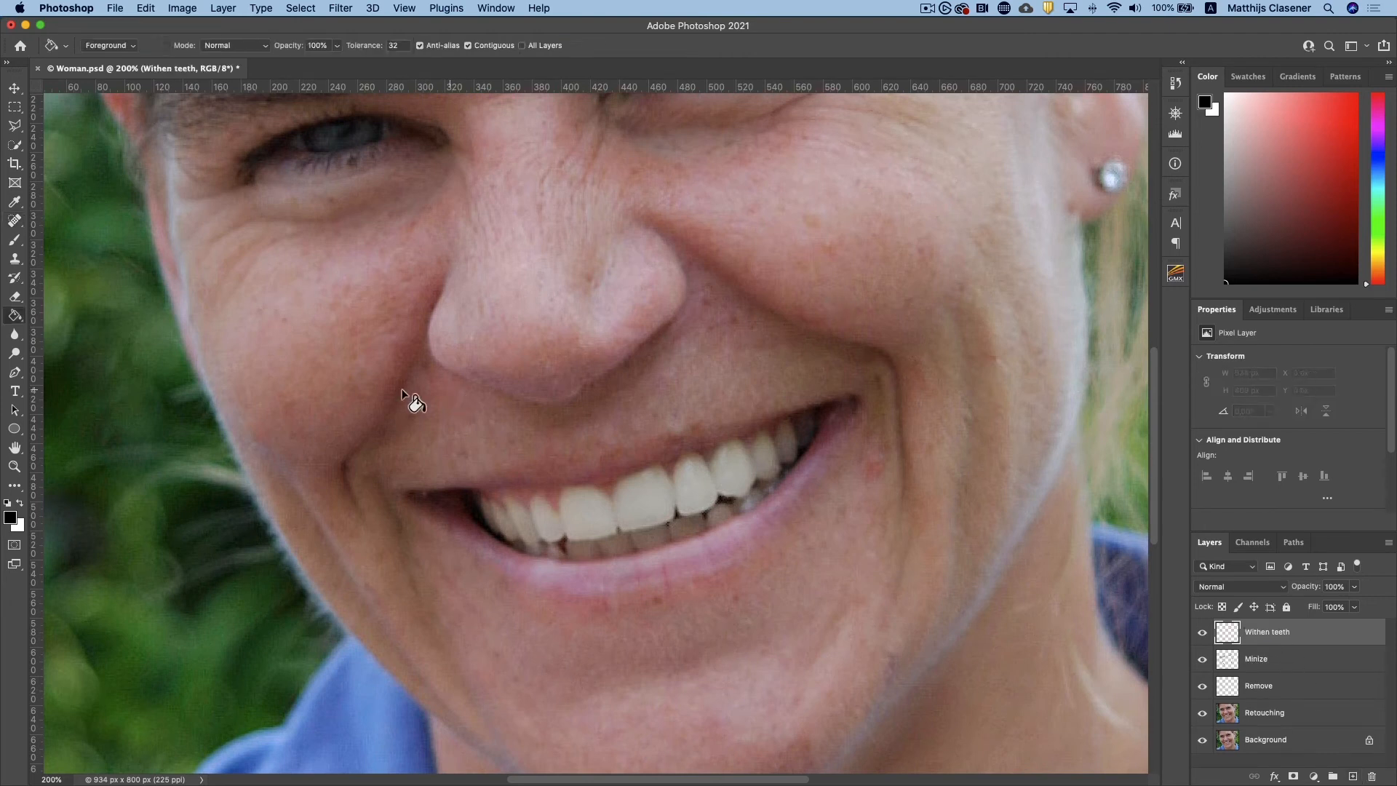
left_click(146, 8)
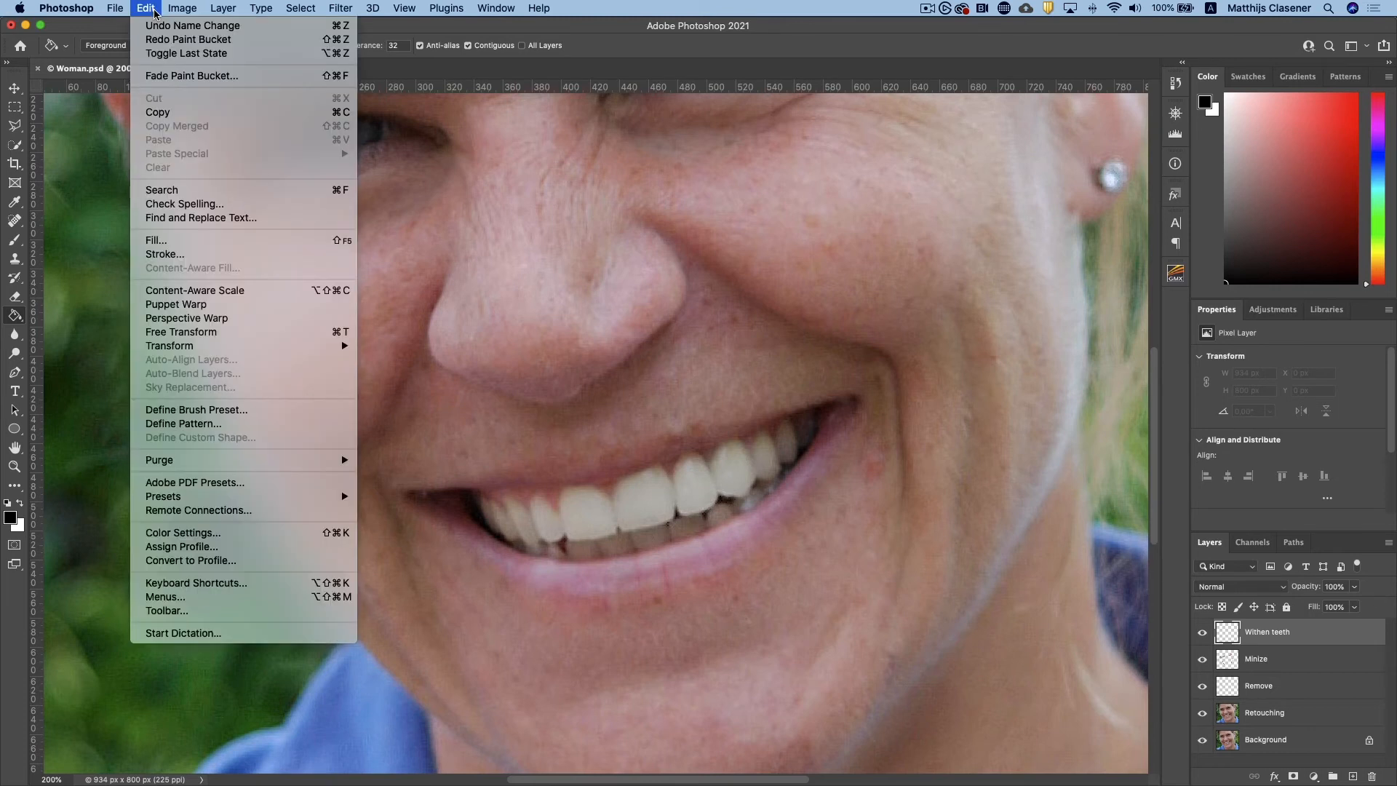
left_click(172, 248)
left_click(475, 347)
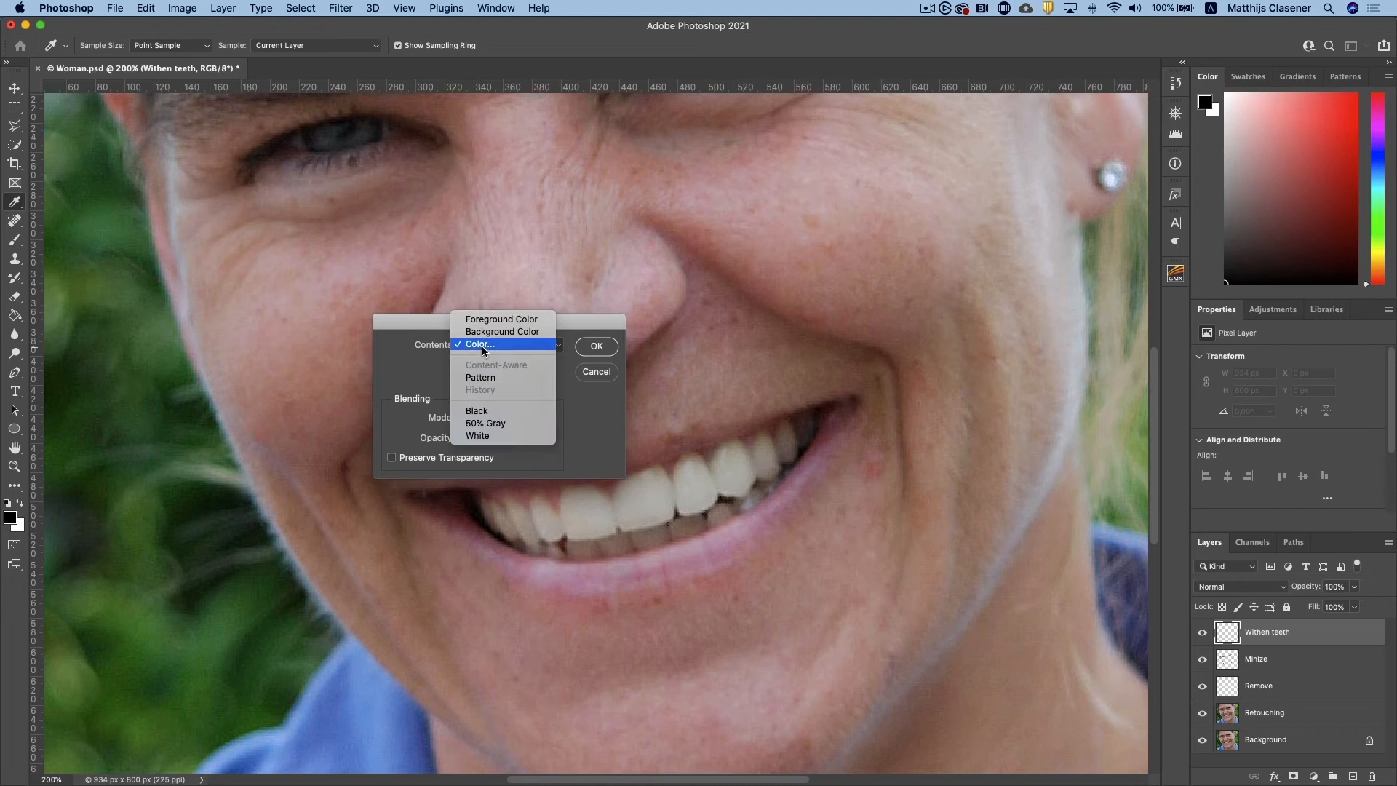
left_click(486, 425)
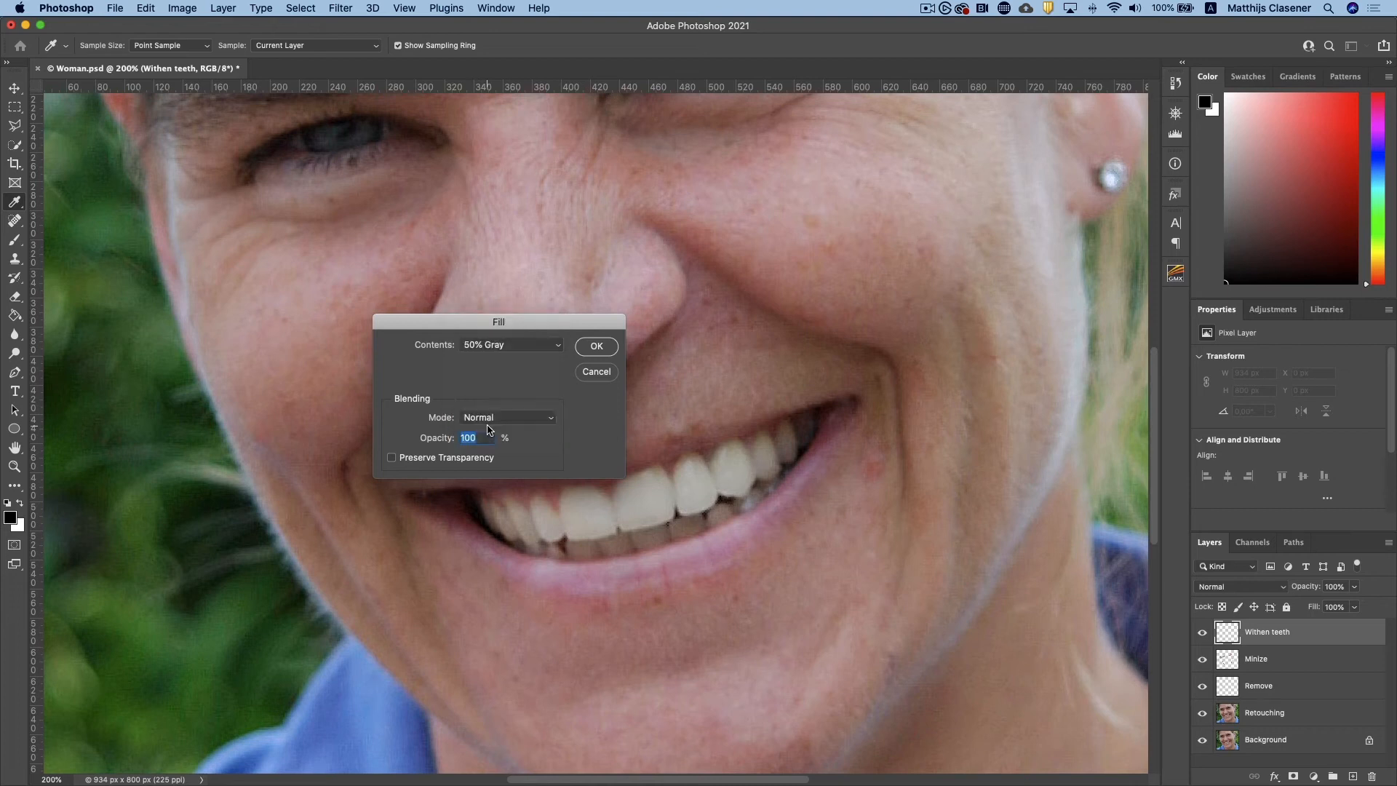
left_click(594, 346)
Set the blend mode of the gray Withen teeth layer to Overlay
key("g")
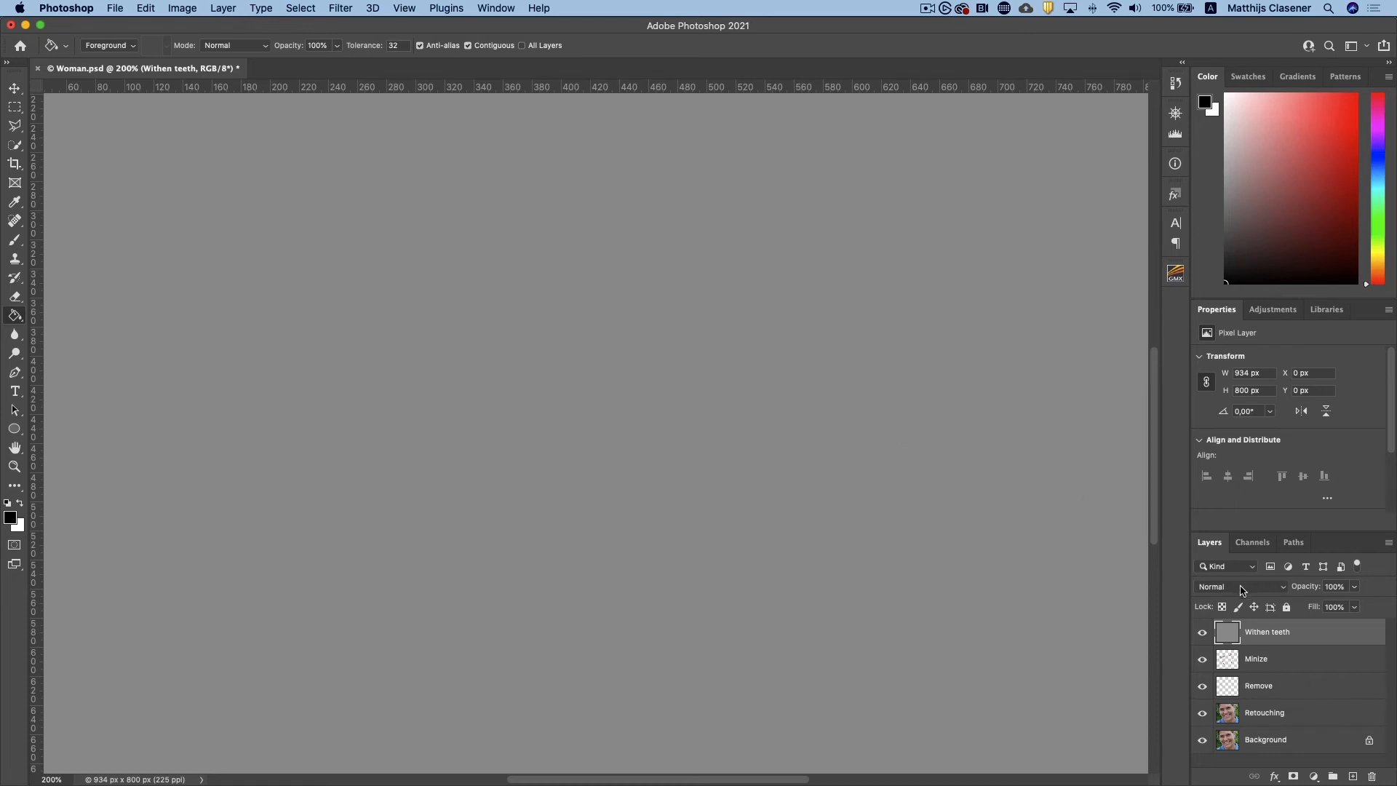
left_click(1242, 591)
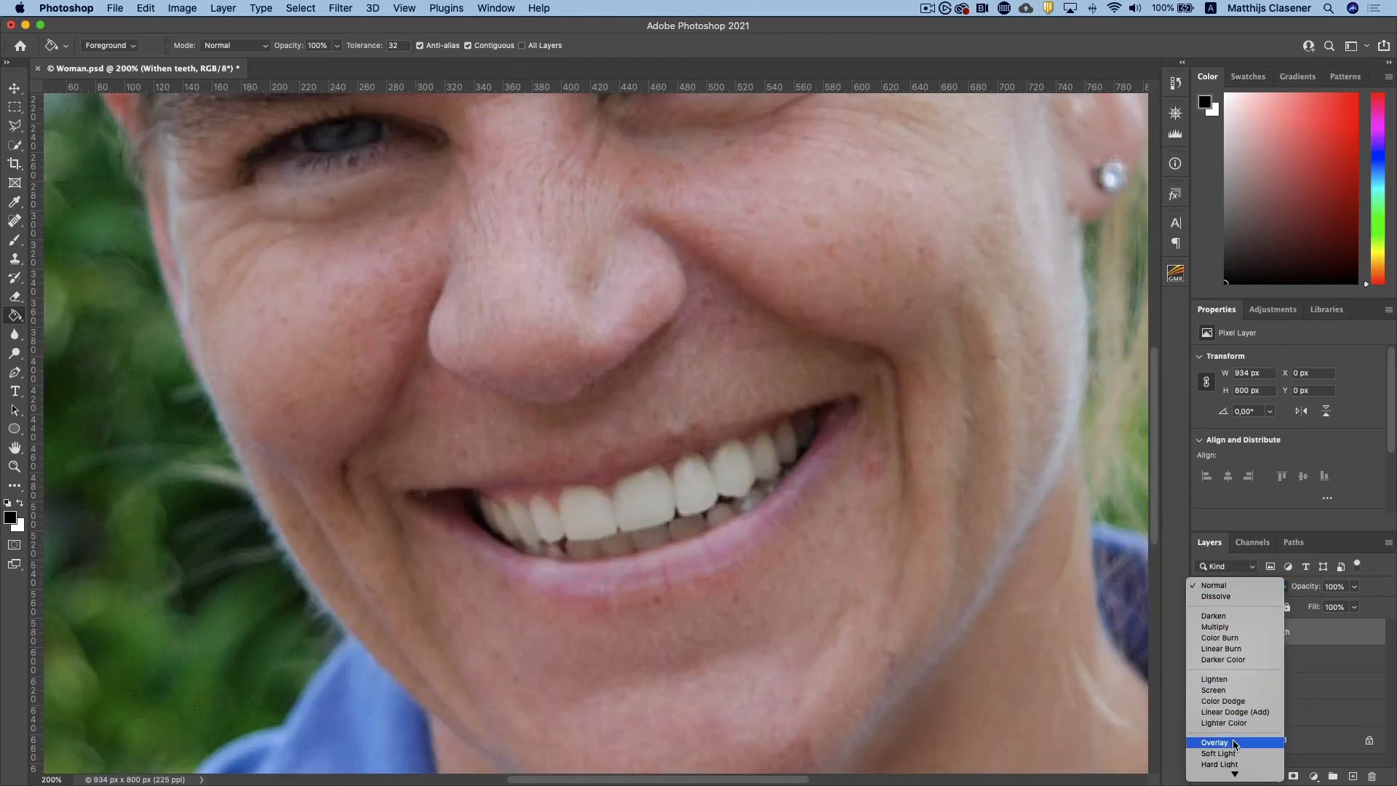
left_click(1235, 743)
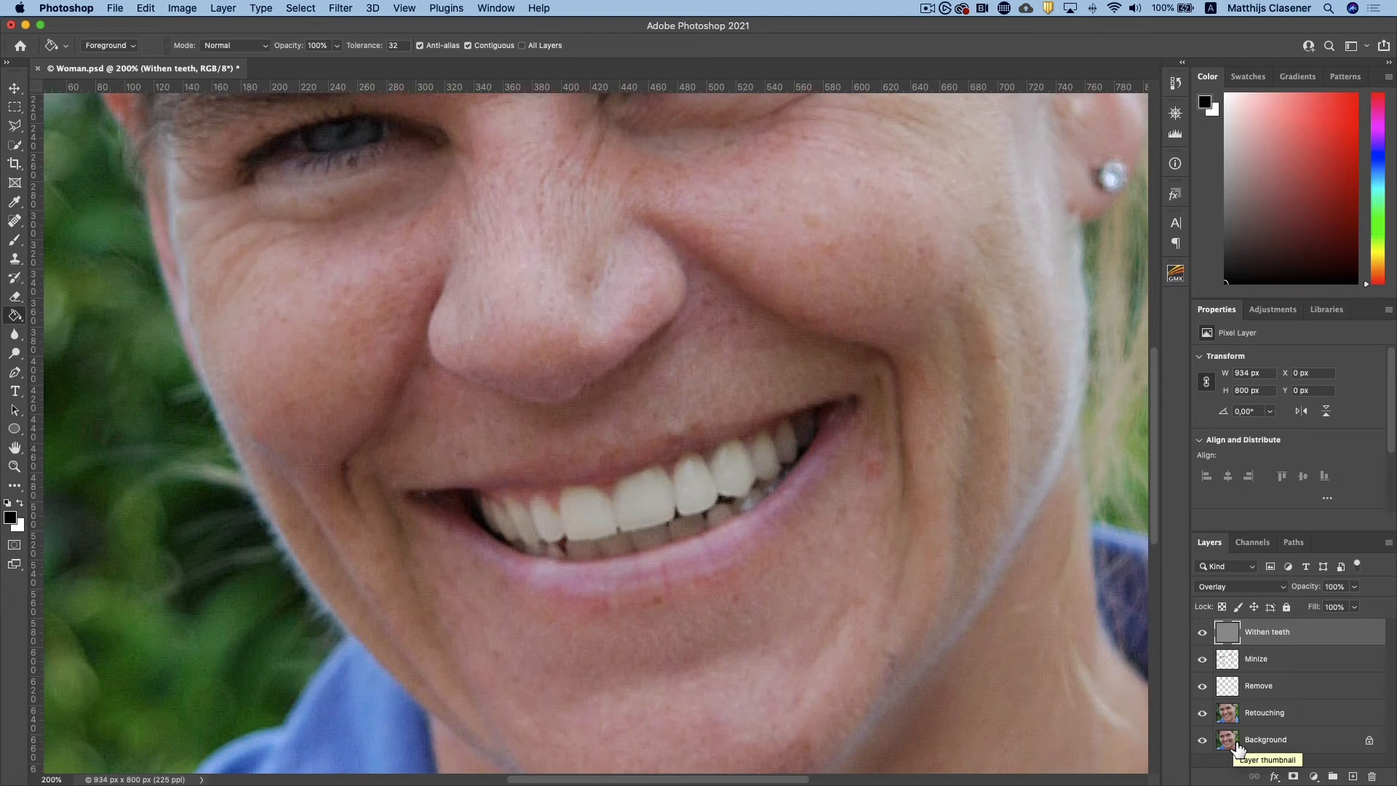
Brighten the upper teeth on the Withen teeth layer with the Dodge tool, adding extra strokes on the large front tooth
key("j")
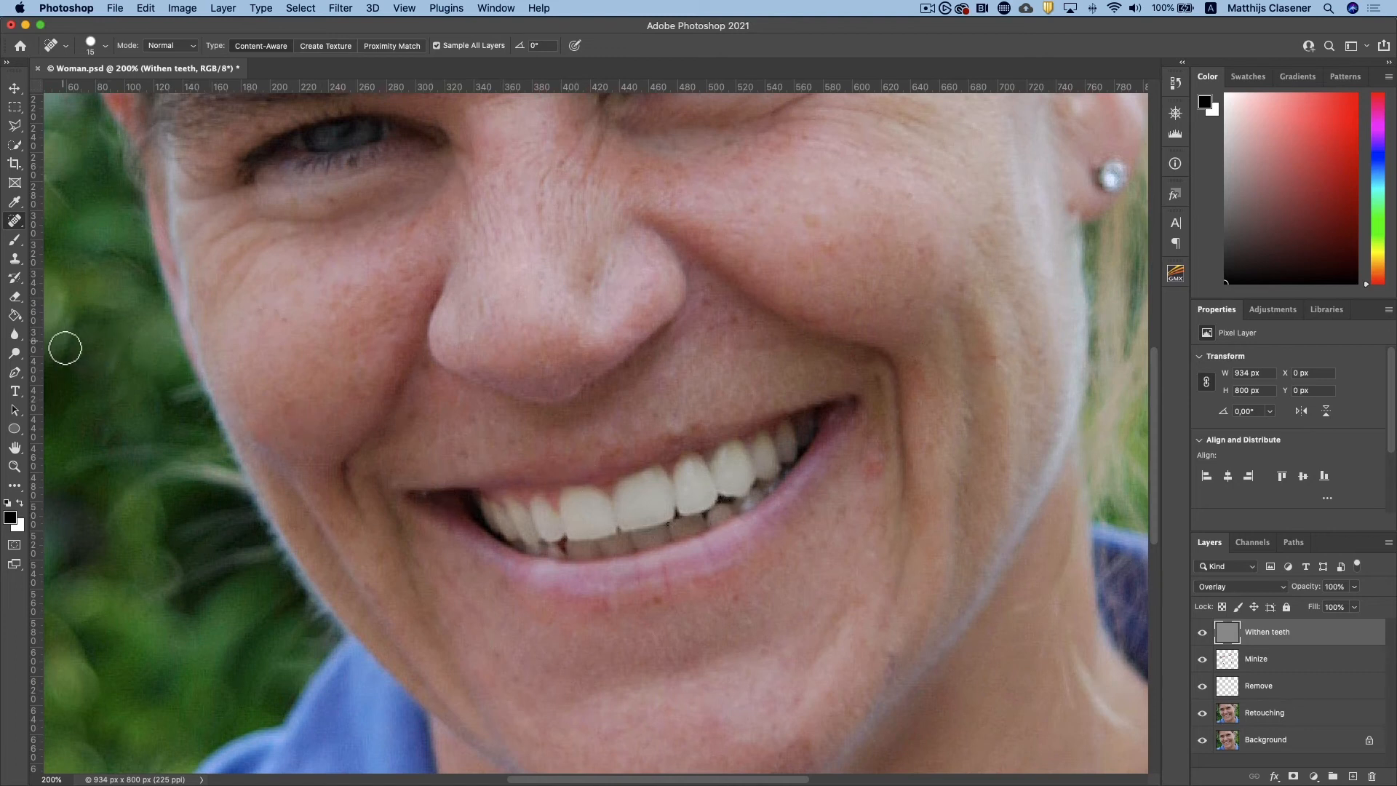
left_click(18, 355)
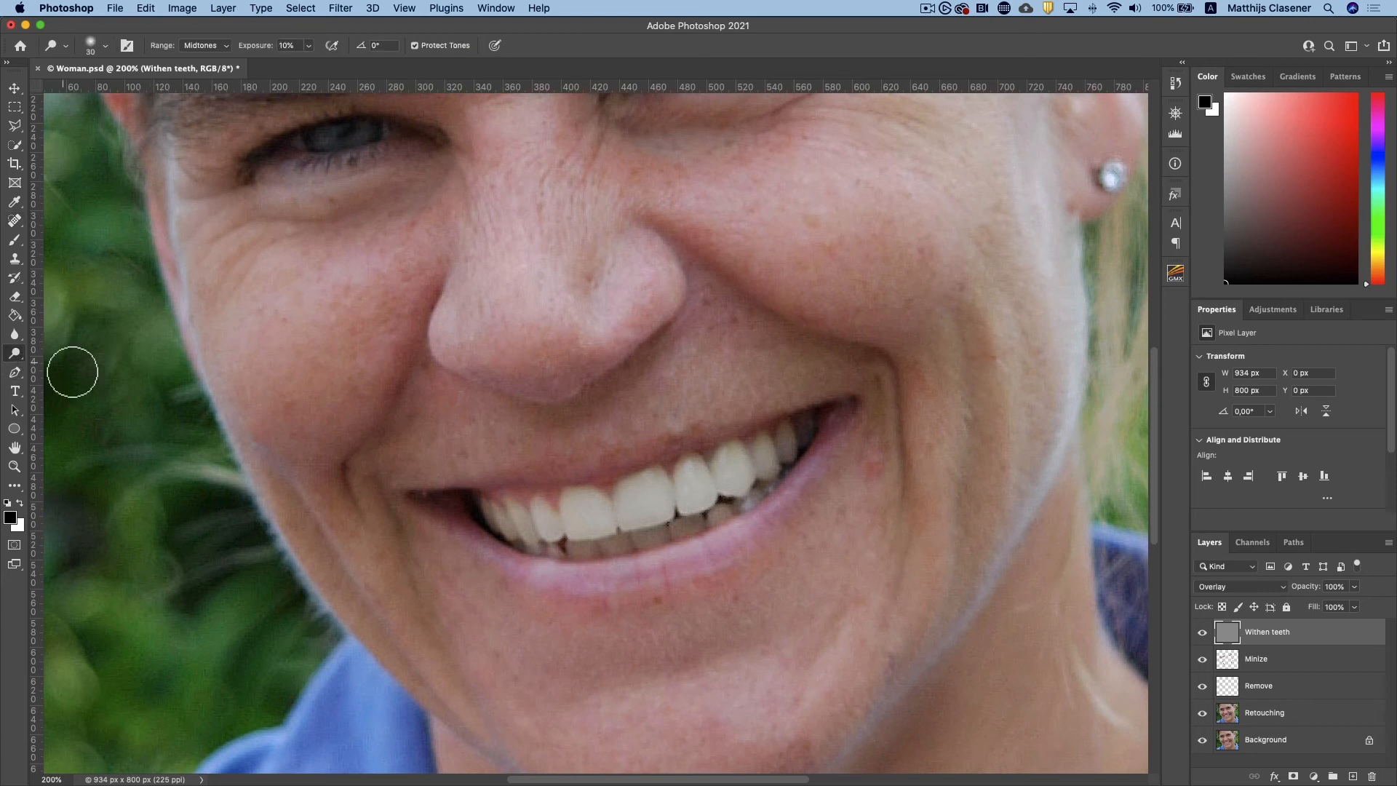
right_click(17, 354)
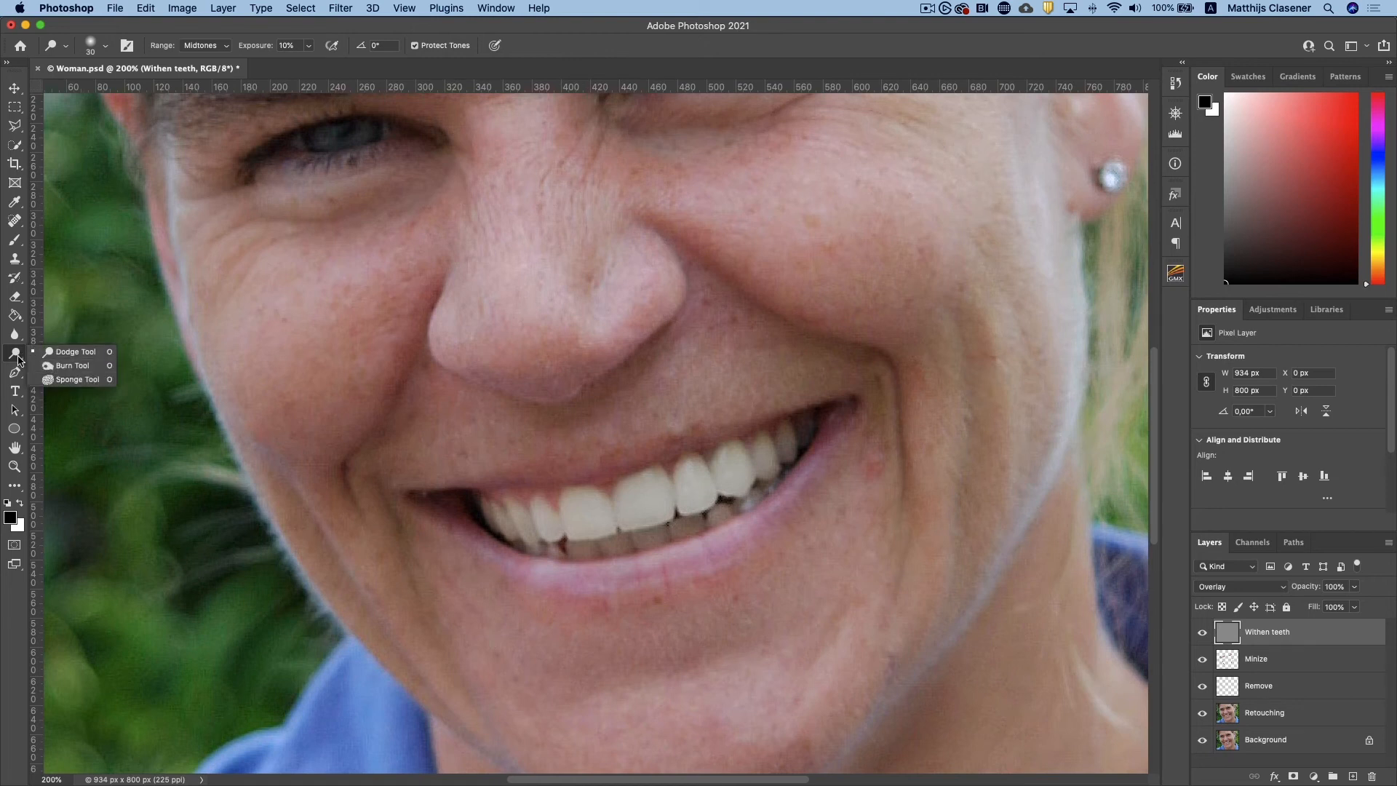
left_click(12, 357)
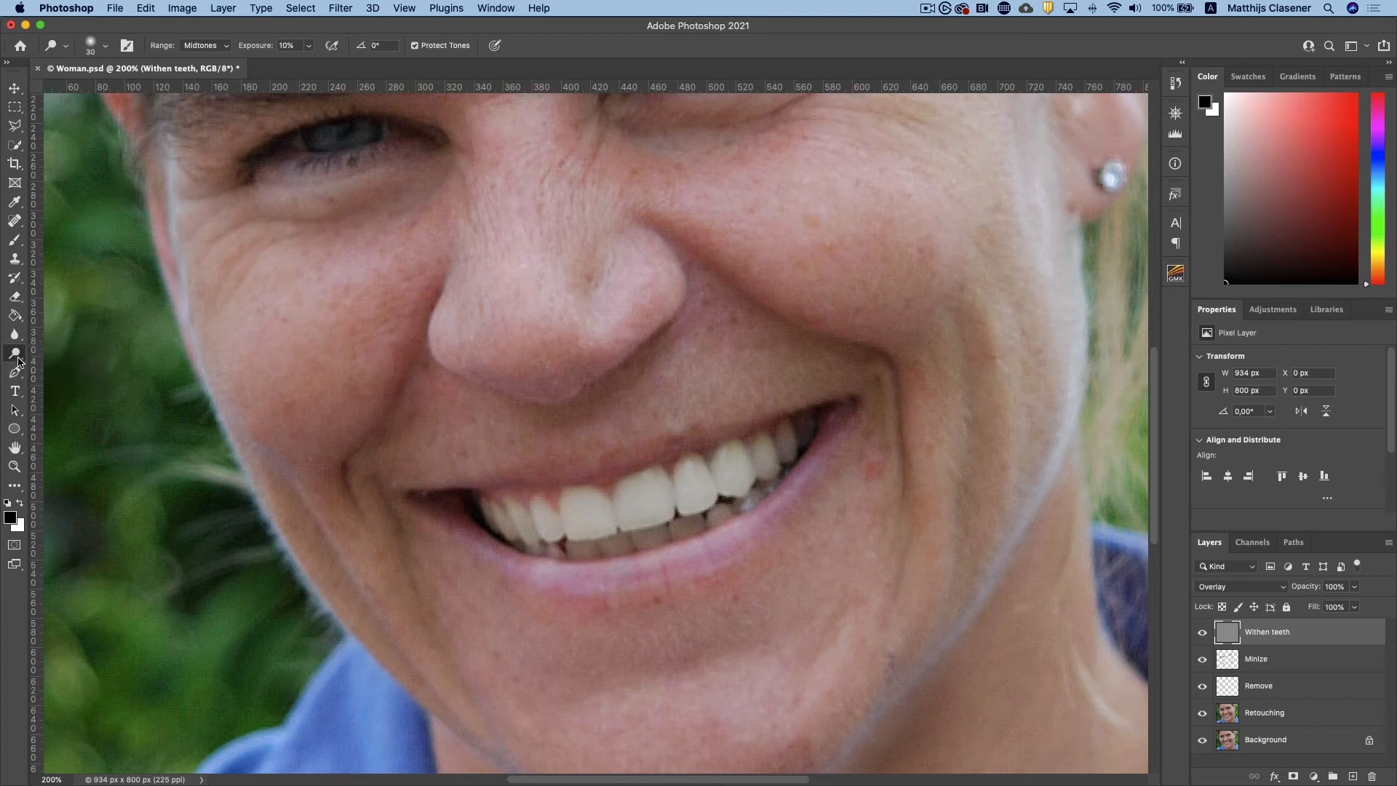
mouse_move(599, 524)
left_mouse_down()
mouse_move(629, 529)
mouse_move(635, 496)
mouse_move(664, 522)
mouse_move(663, 500)
mouse_move(671, 511)
mouse_move(639, 523)
mouse_move(701, 493)
mouse_move(694, 475)
mouse_move(706, 501)
mouse_move(690, 500)
mouse_move(736, 492)
mouse_move(738, 473)
mouse_move(749, 487)
mouse_move(808, 450)
left_mouse_up()
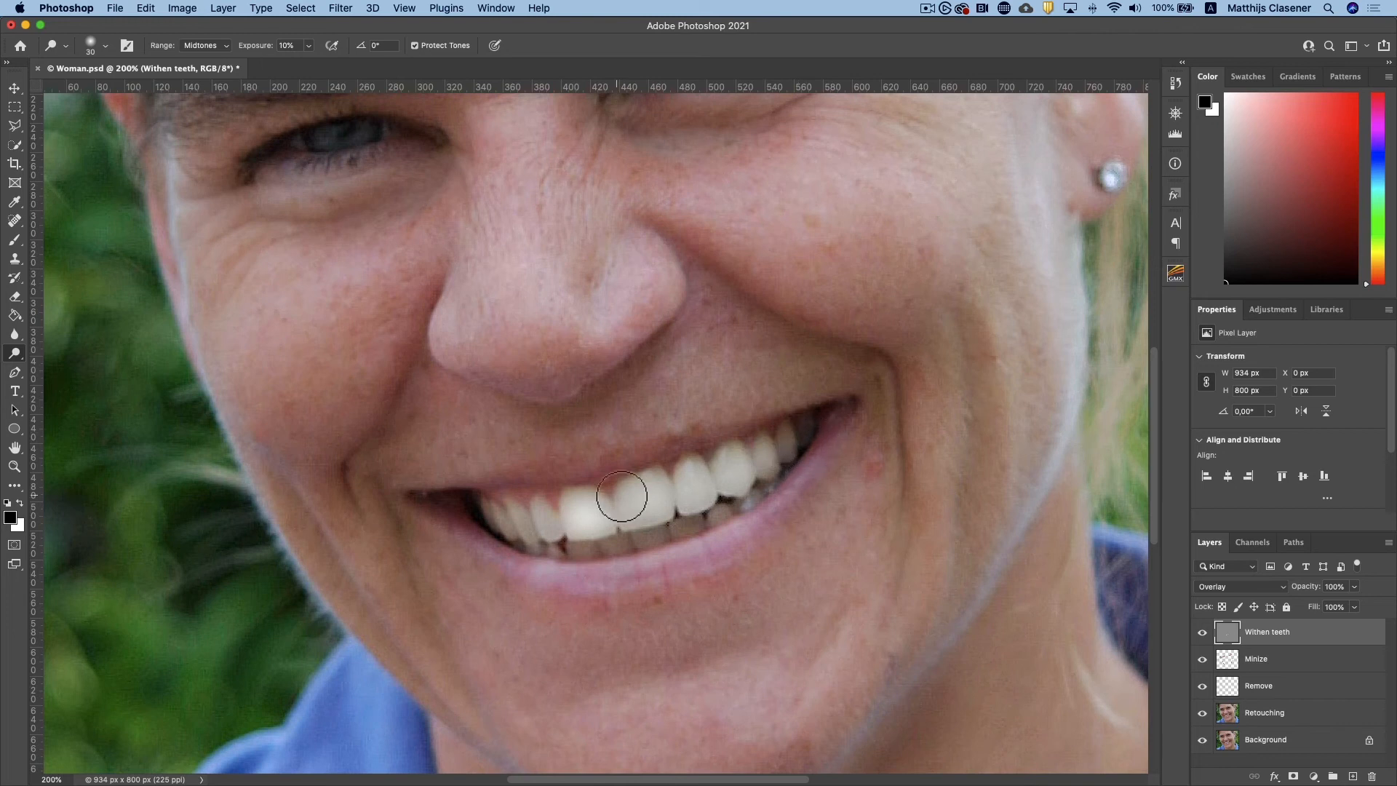
mouse_move(561, 537)
left_mouse_down()
mouse_move(505, 528)
mouse_move(561, 556)
mouse_move(549, 556)
mouse_move(598, 554)
mouse_move(757, 494)
left_mouse_up()
left_click_drag(583, 521, 583, 514)
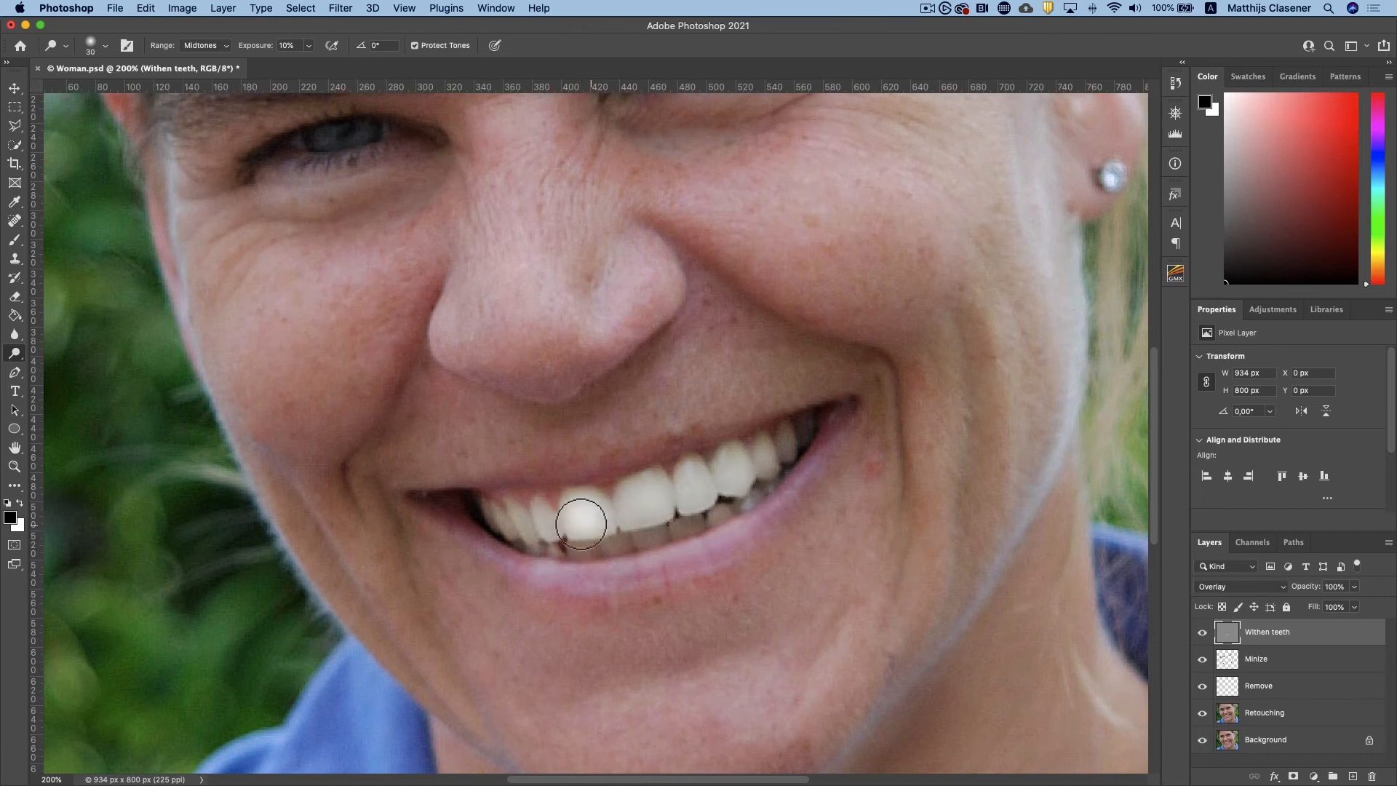
Switch to the Burn tool and reduce its brush size to 35
left_click(16, 354)
left_click(65, 365)
key("bracketleft")
key("bracketleft")
key("bracketleft")
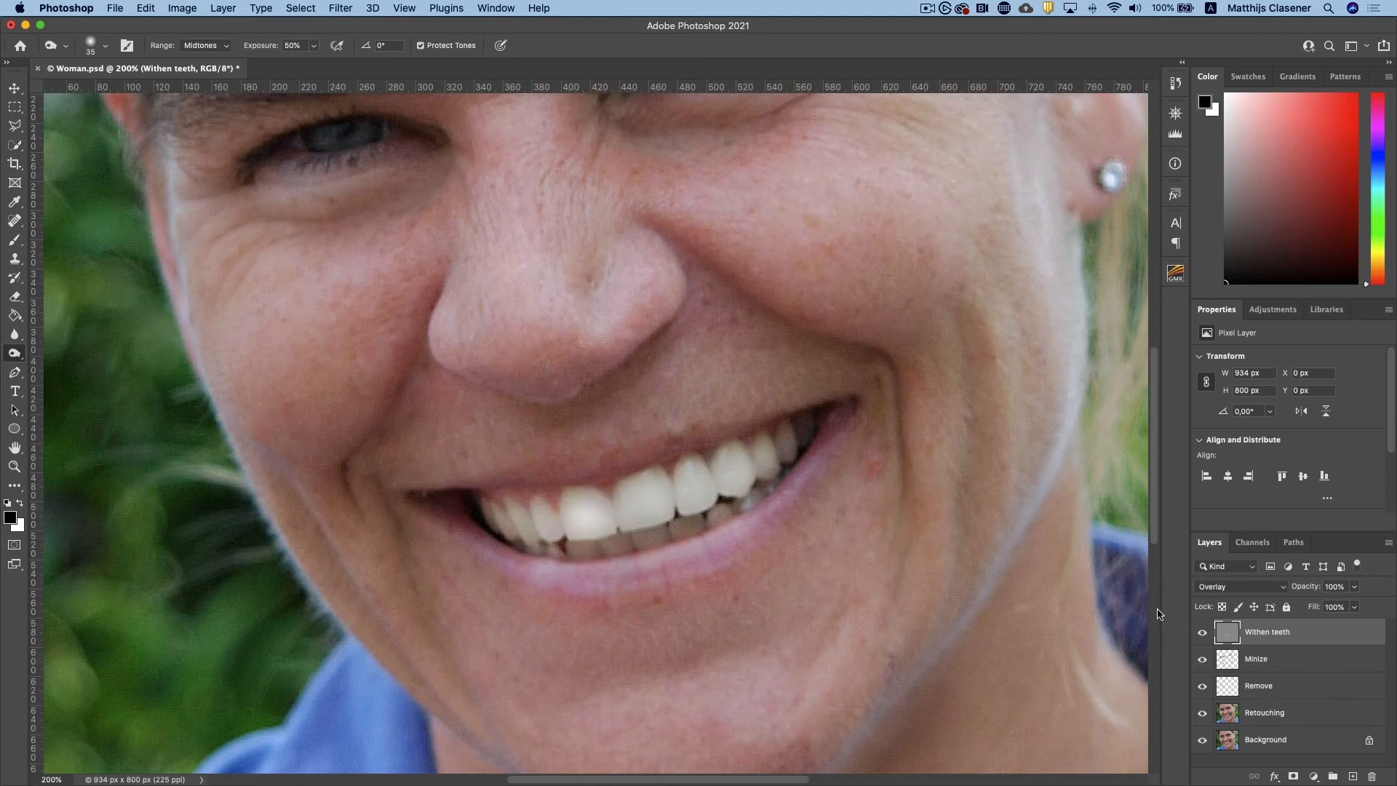
Compare the teeth before and after whitening by toggling the Withen teeth layer's visibility, close up and with the whole portrait in view
left_click(1202, 633)
left_click(1202, 633)
left_click(1202, 635)
left_click(1202, 635)
mouse_move(572, 537)
left_mouse_down()
mouse_move(582, 515)
mouse_move(593, 523)
left_mouse_up()
left_click(1204, 633)
left_click(1205, 633)
left_click(1205, 633)
left_click(1205, 633)
key("super+minus")
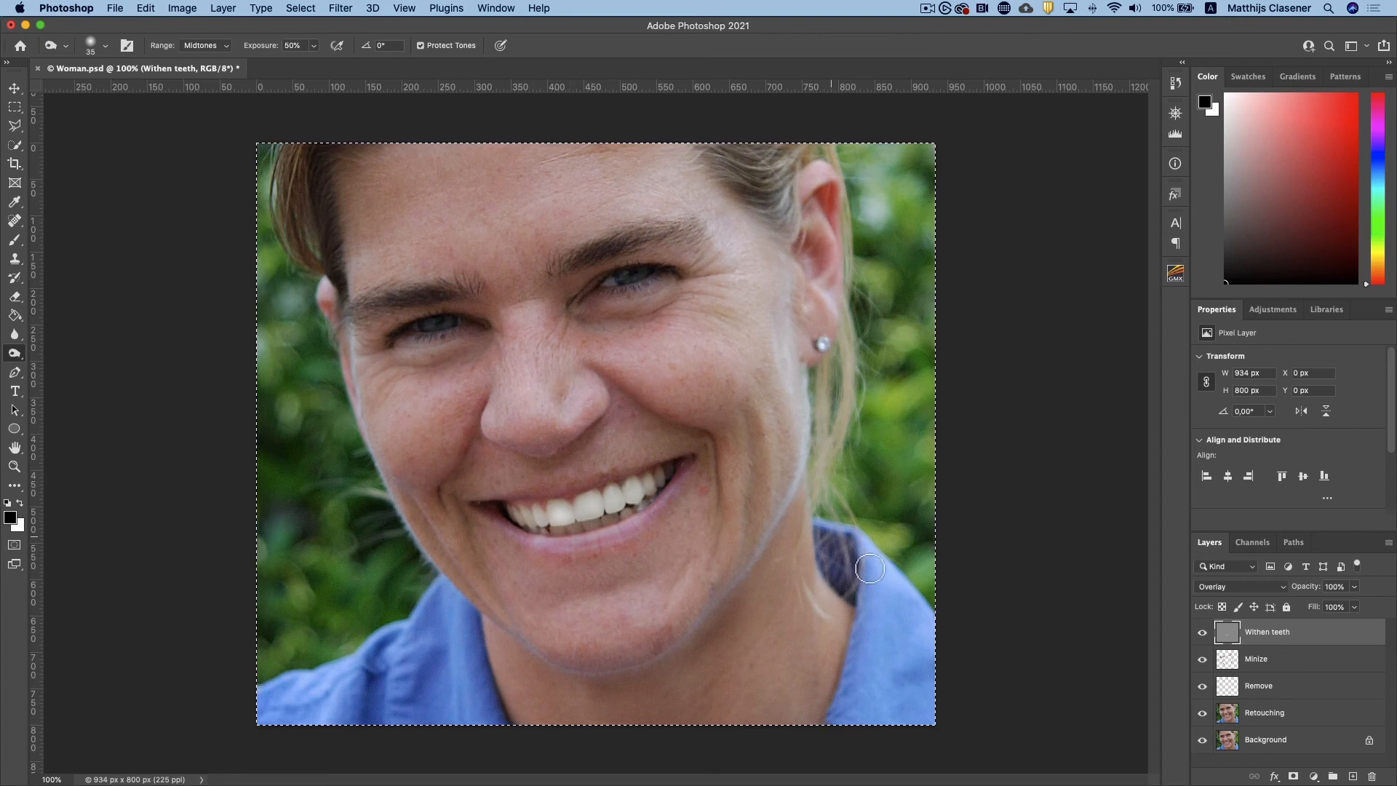
mouse_move(1203, 632)
left_mouse_down()
mouse_move(1202, 714)
mouse_move(1210, 636)
left_mouse_up()
Double the canvas width to 1868 pixels with the anchor at the middle of the left edge, keeping the height at 800
left_click(182, 8)
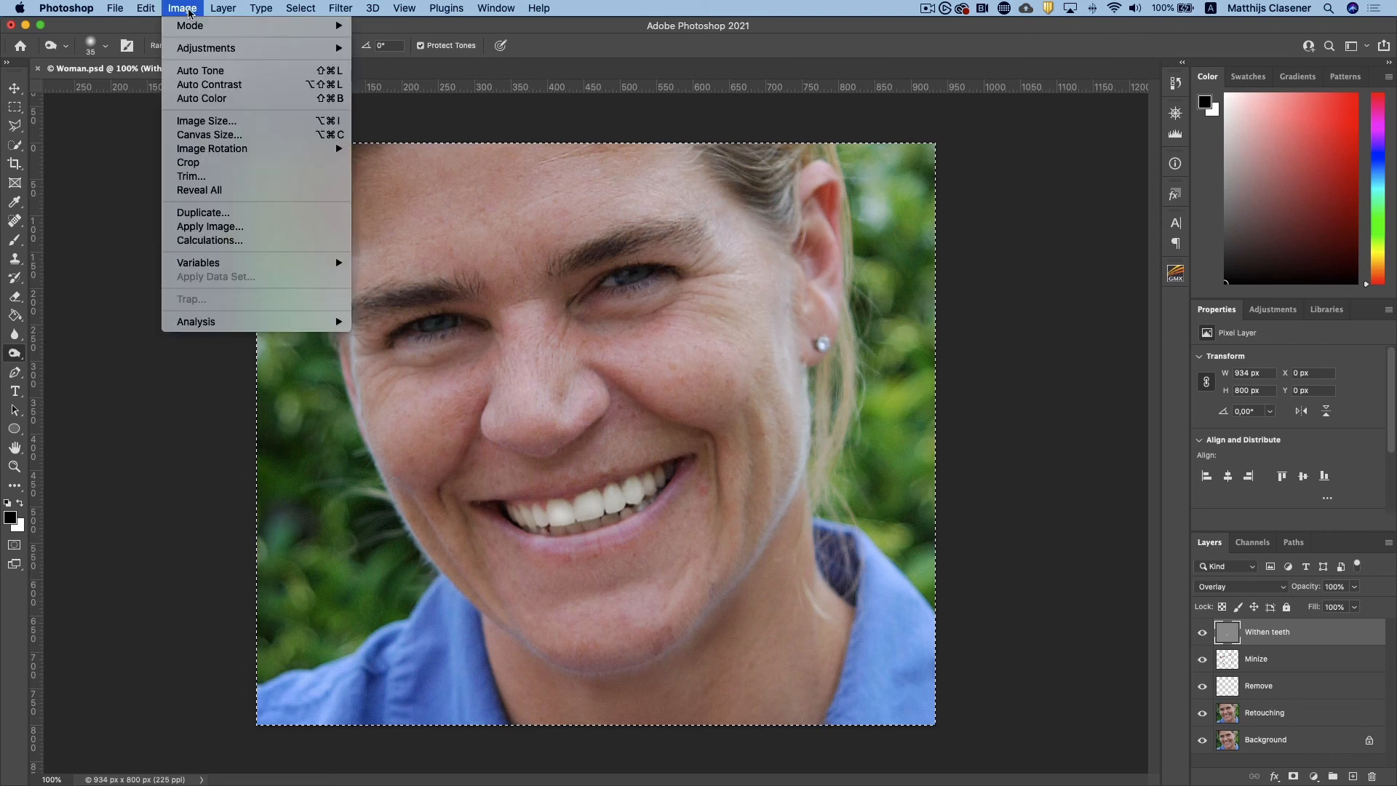
left_click(222, 135)
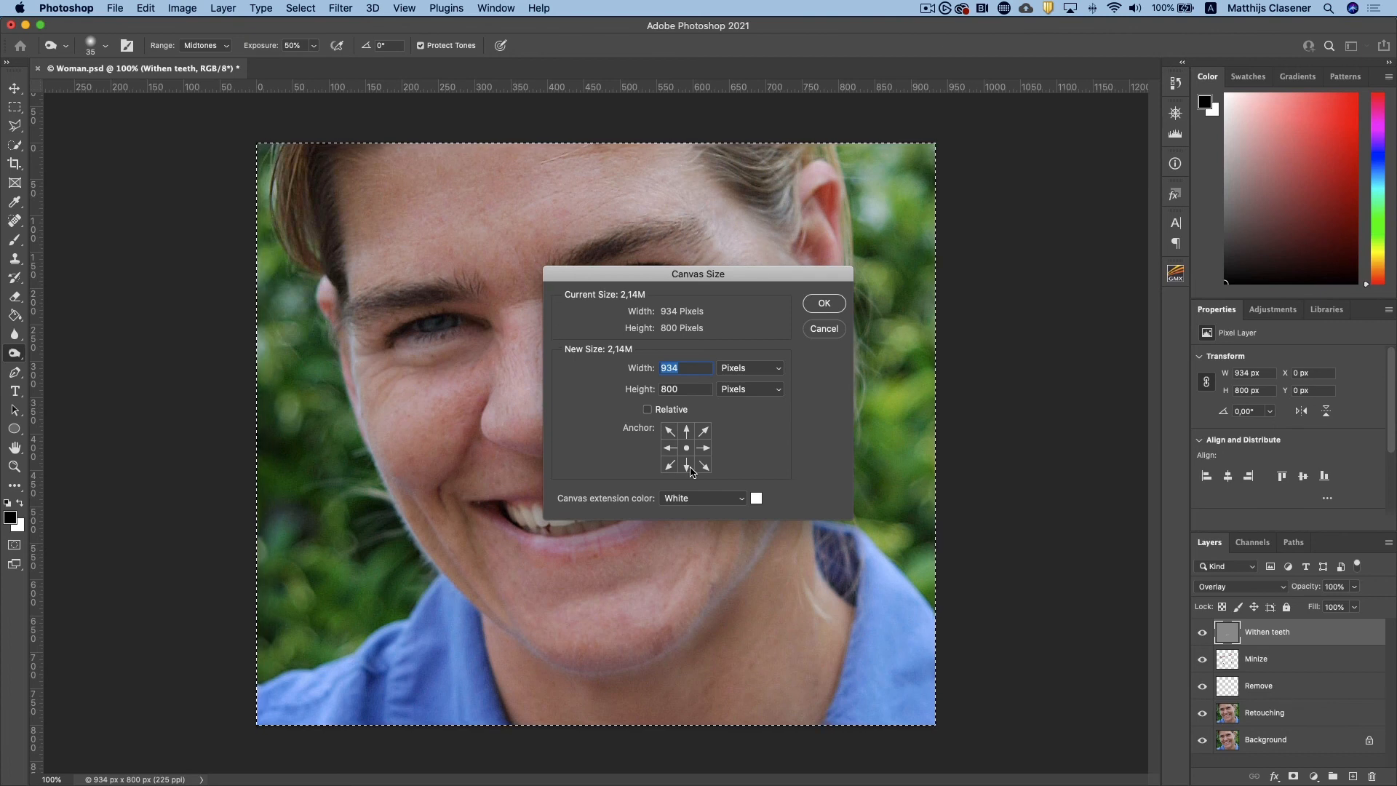
left_click(669, 447)
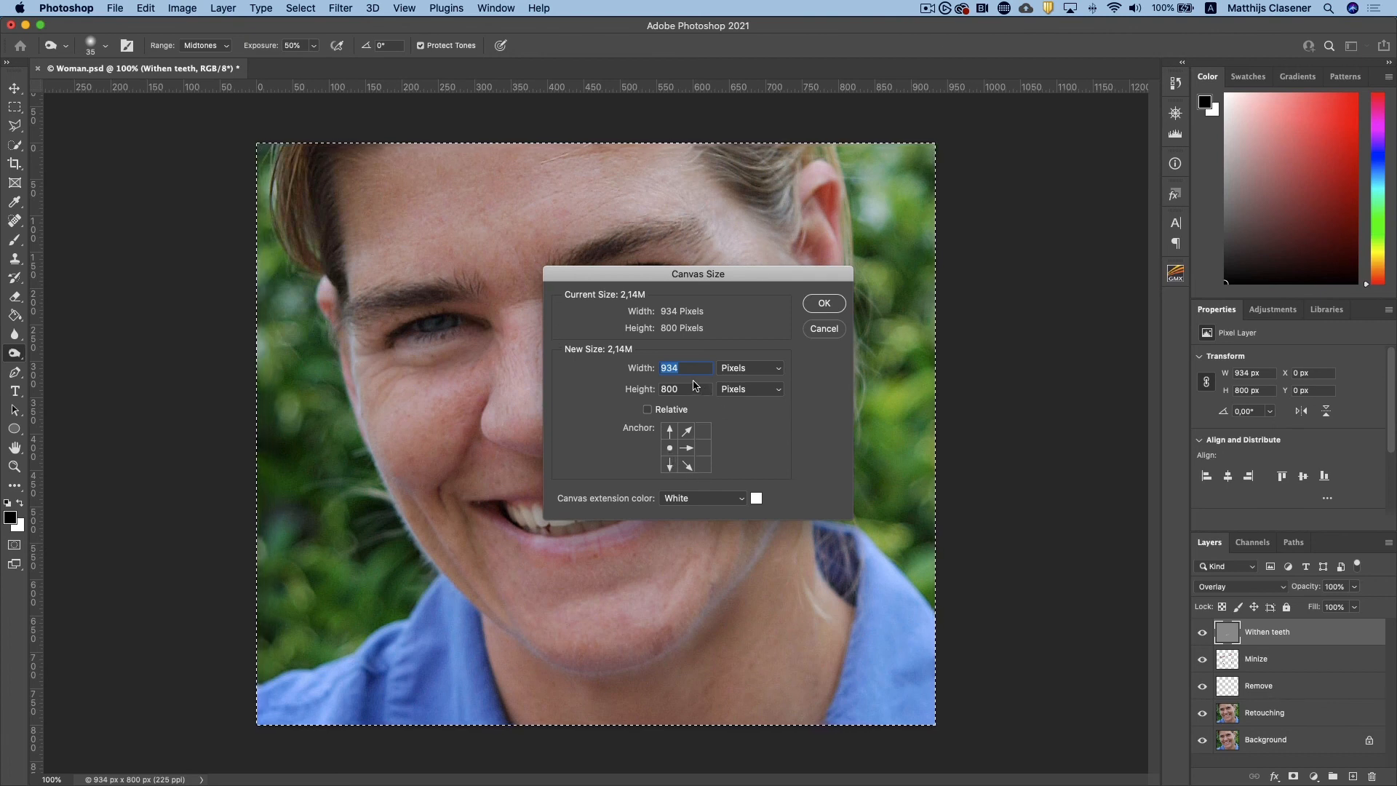
left_click(690, 369)
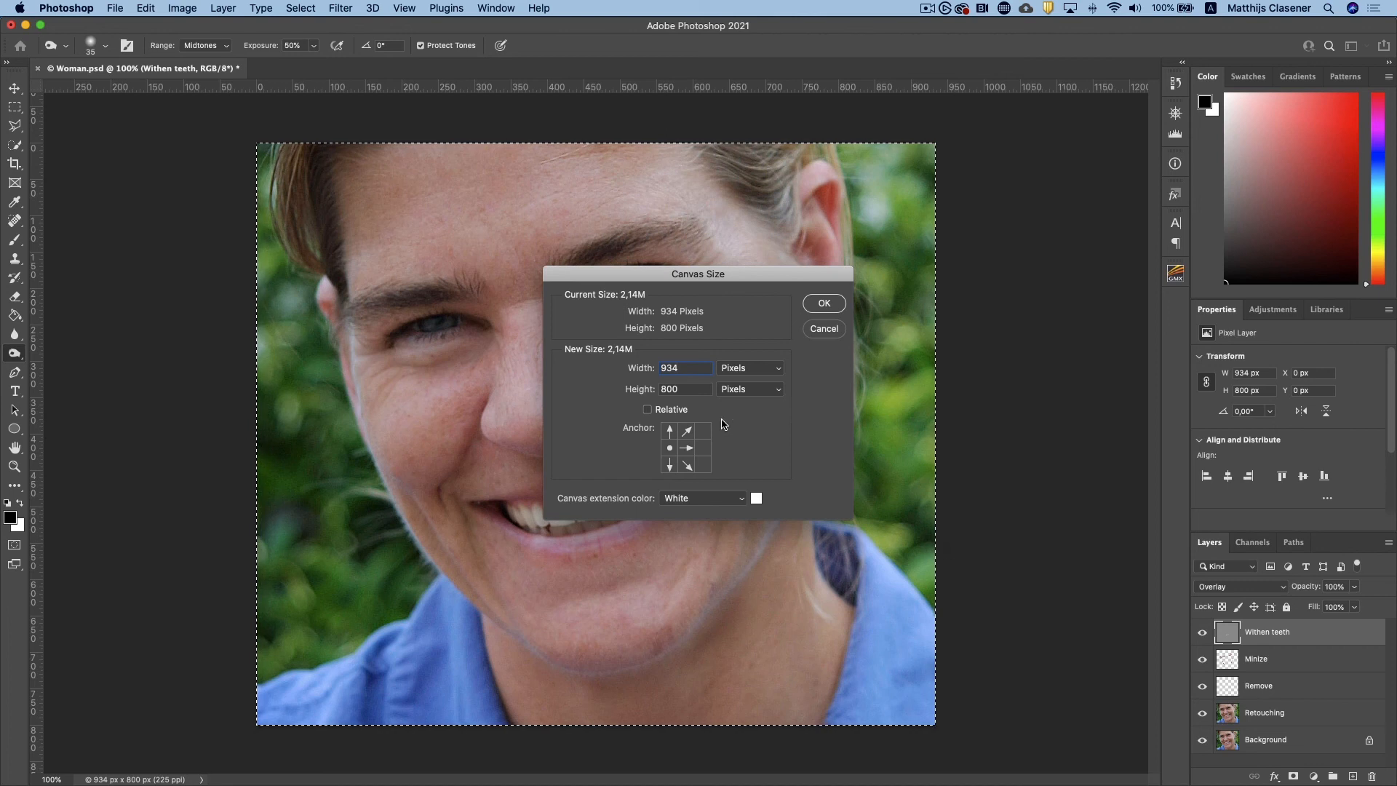
type("*2")
key("Tab")
left_click(829, 310)
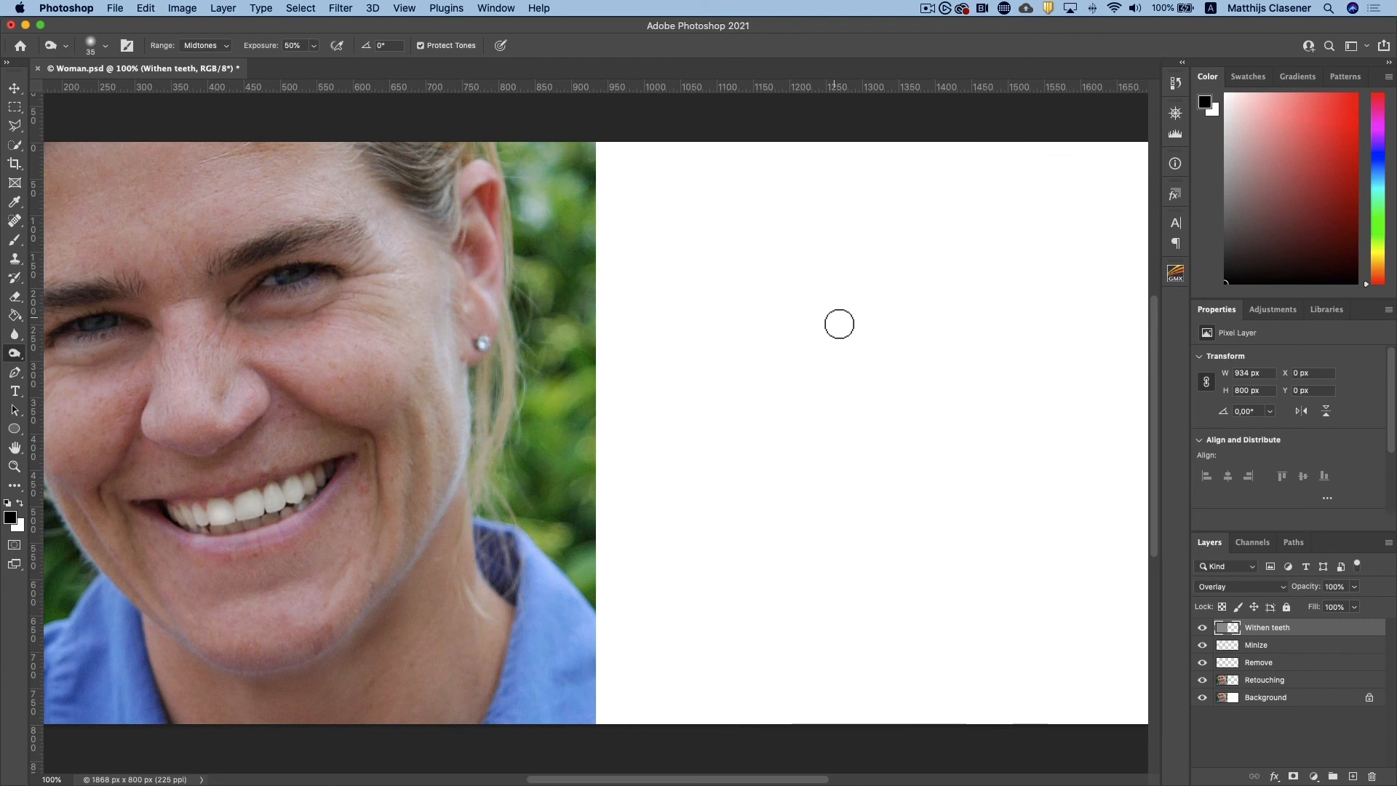
Convert the layers from Retouching up to Withen teeth into one smart object and move it onto the white half of the canvas
key("super+minus")
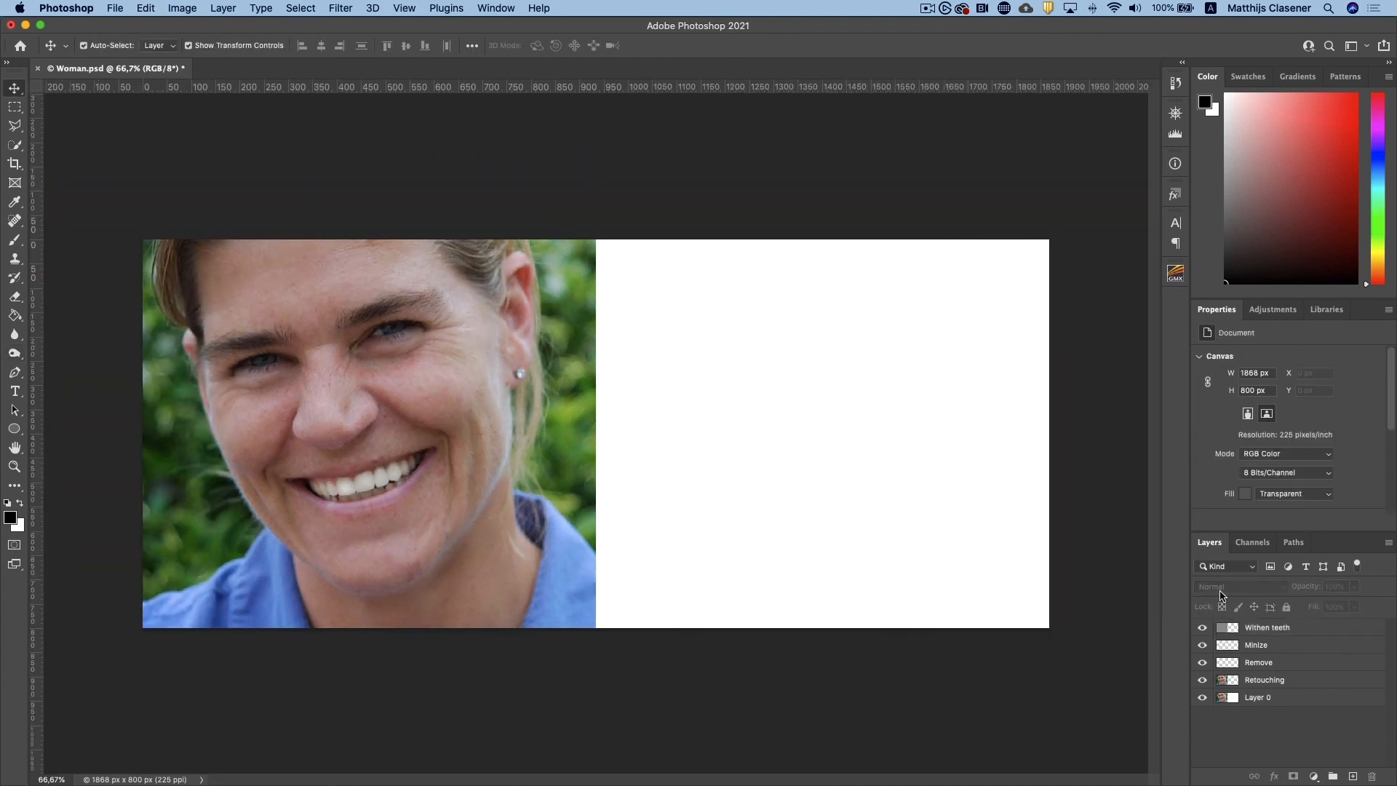
left_click(1264, 684)
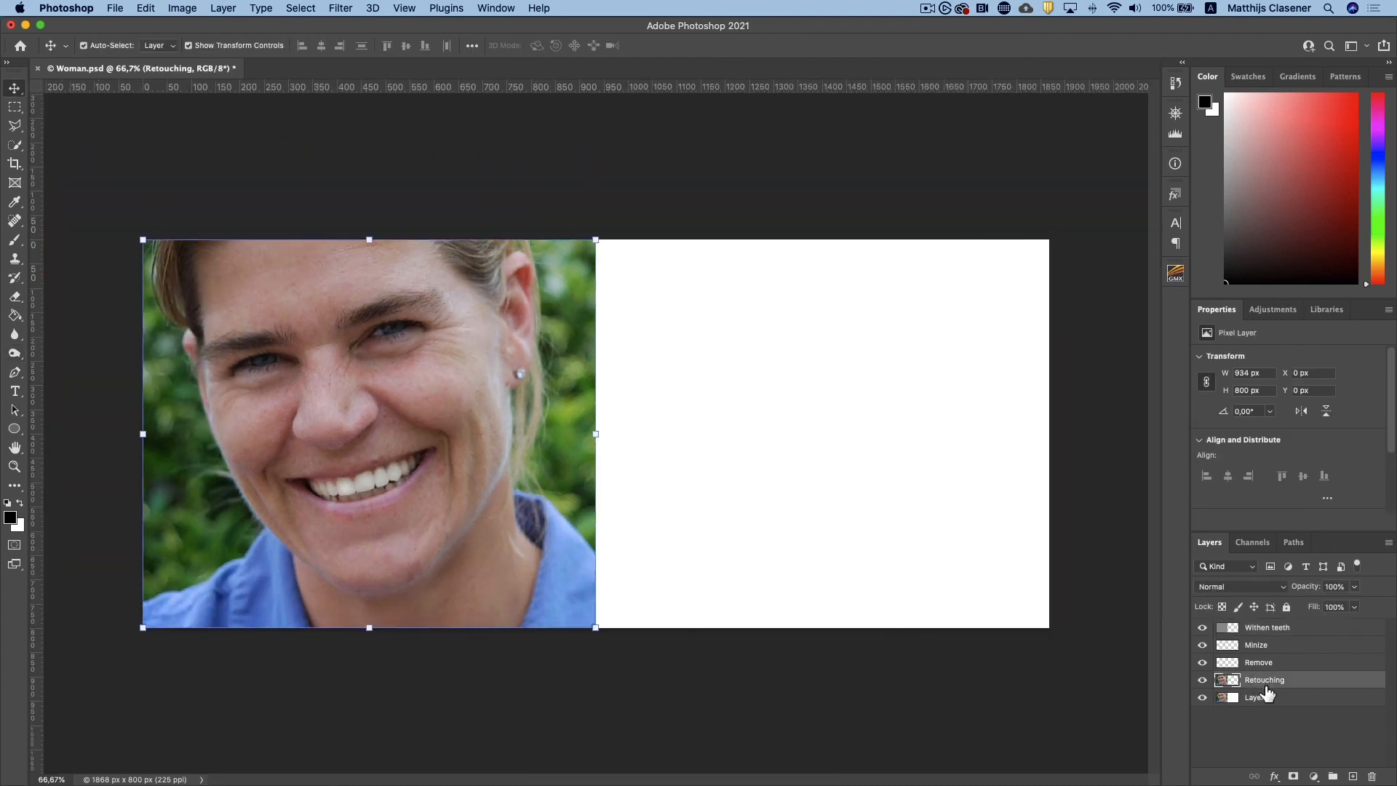
left_click(1275, 627, "shift")
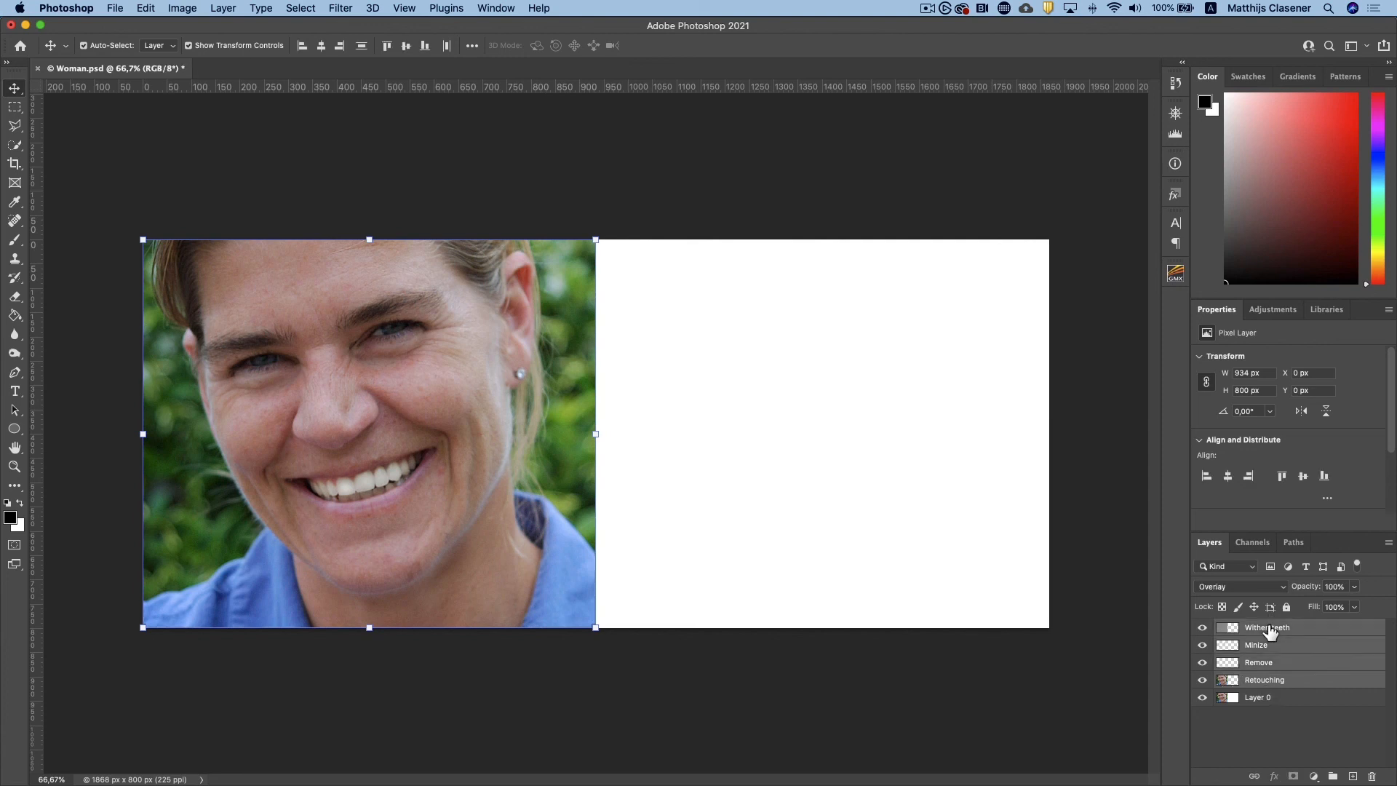
right_click(1273, 639)
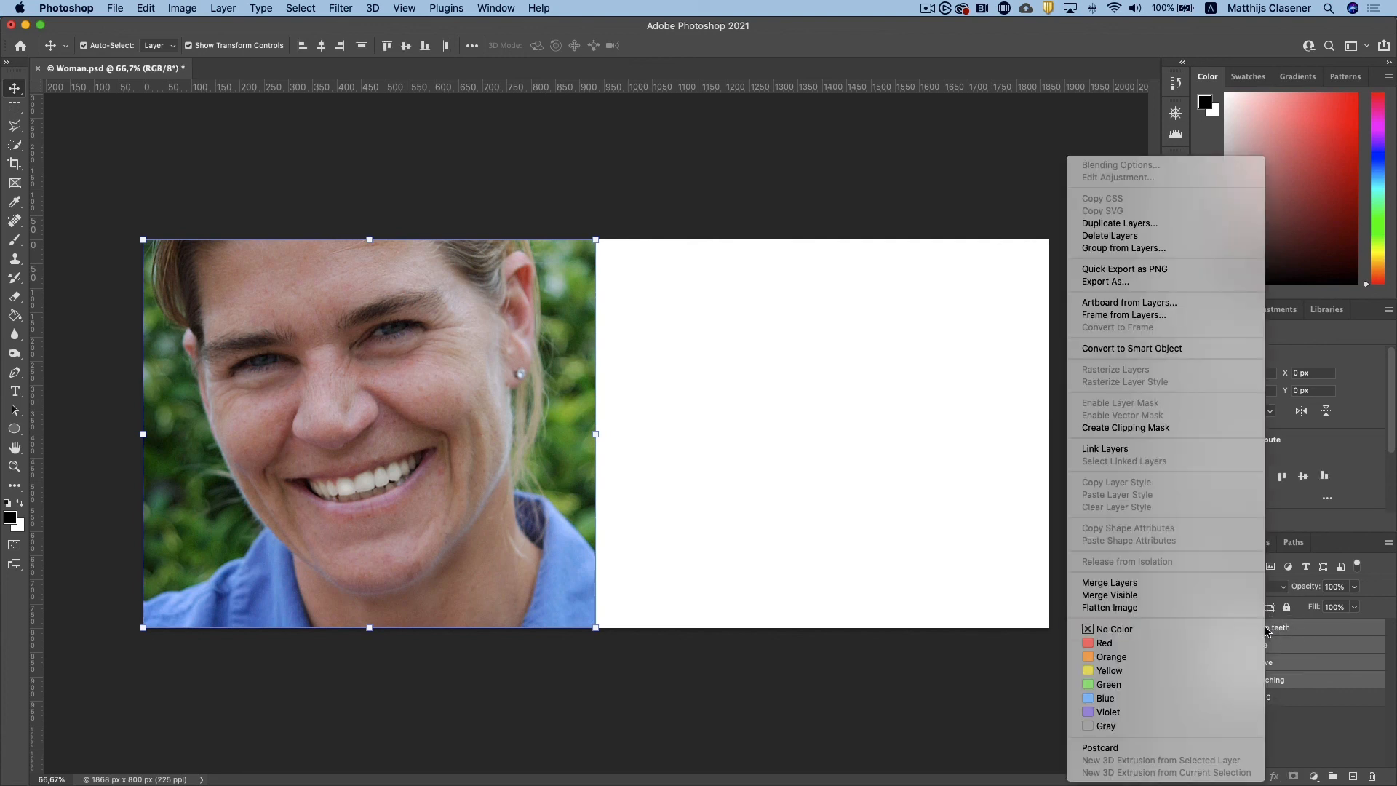
left_click(1181, 349)
left_click_drag(531, 429, 988, 460)
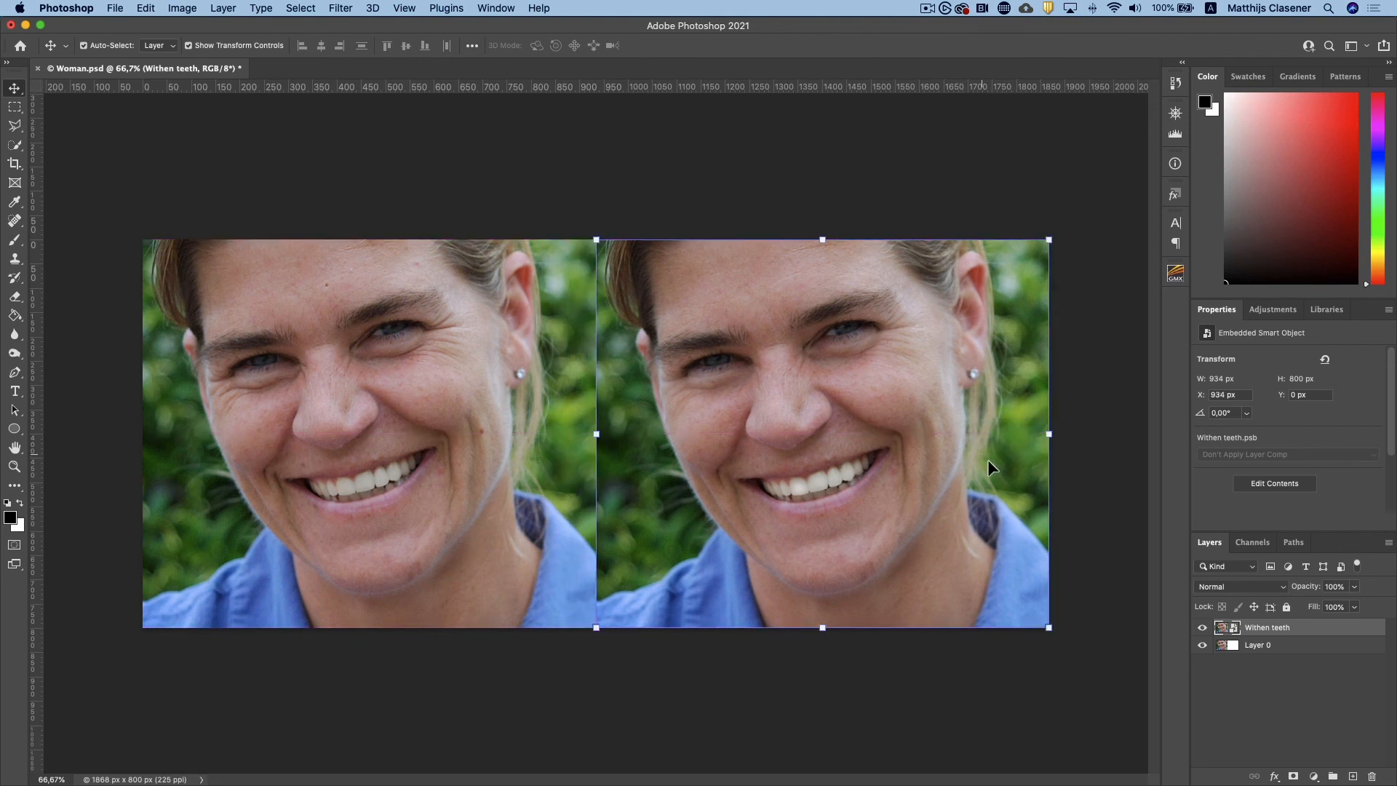
left_click(899, 230)
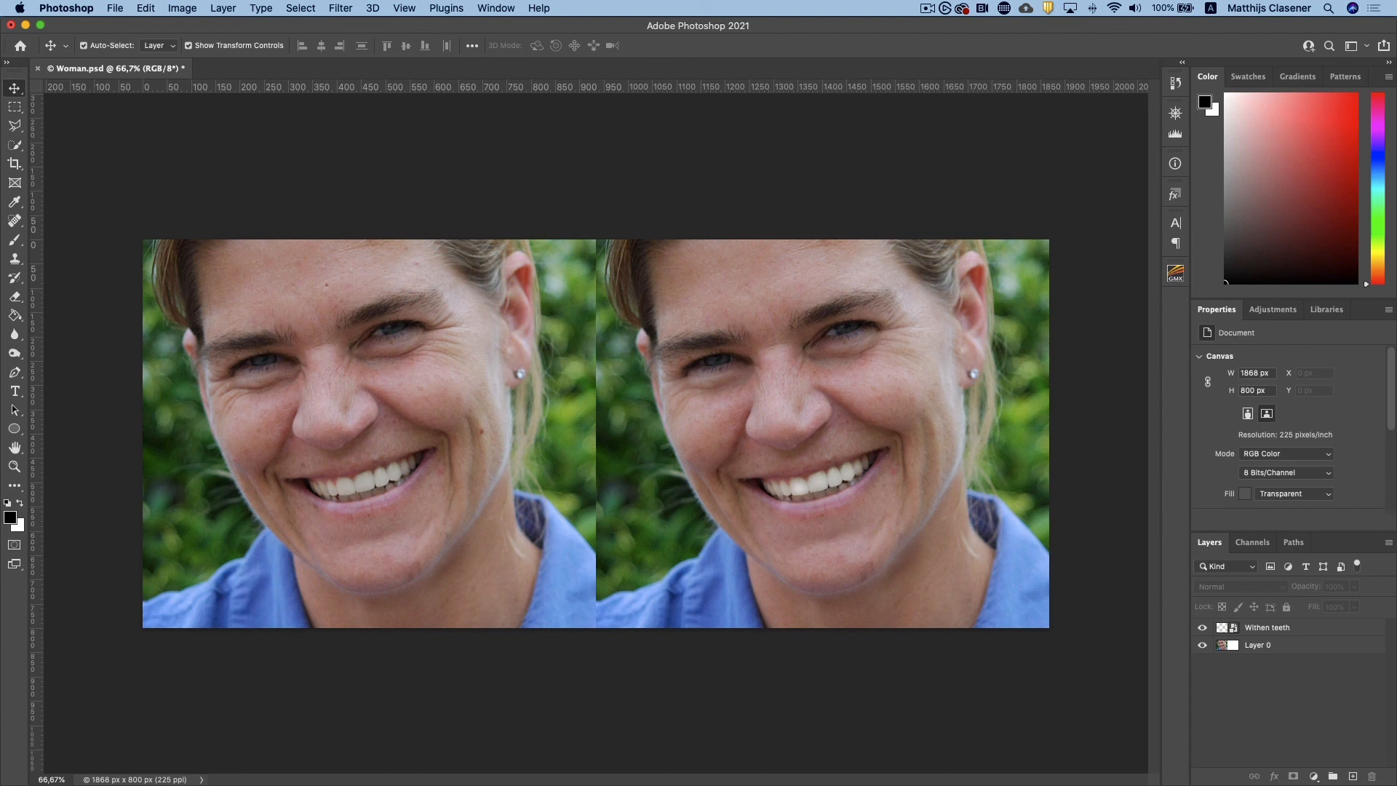
Add a Vibrance adjustment layer clipped to the Withen teeth smart object, with vibrance +19 and saturation +18
left_click(1314, 777)
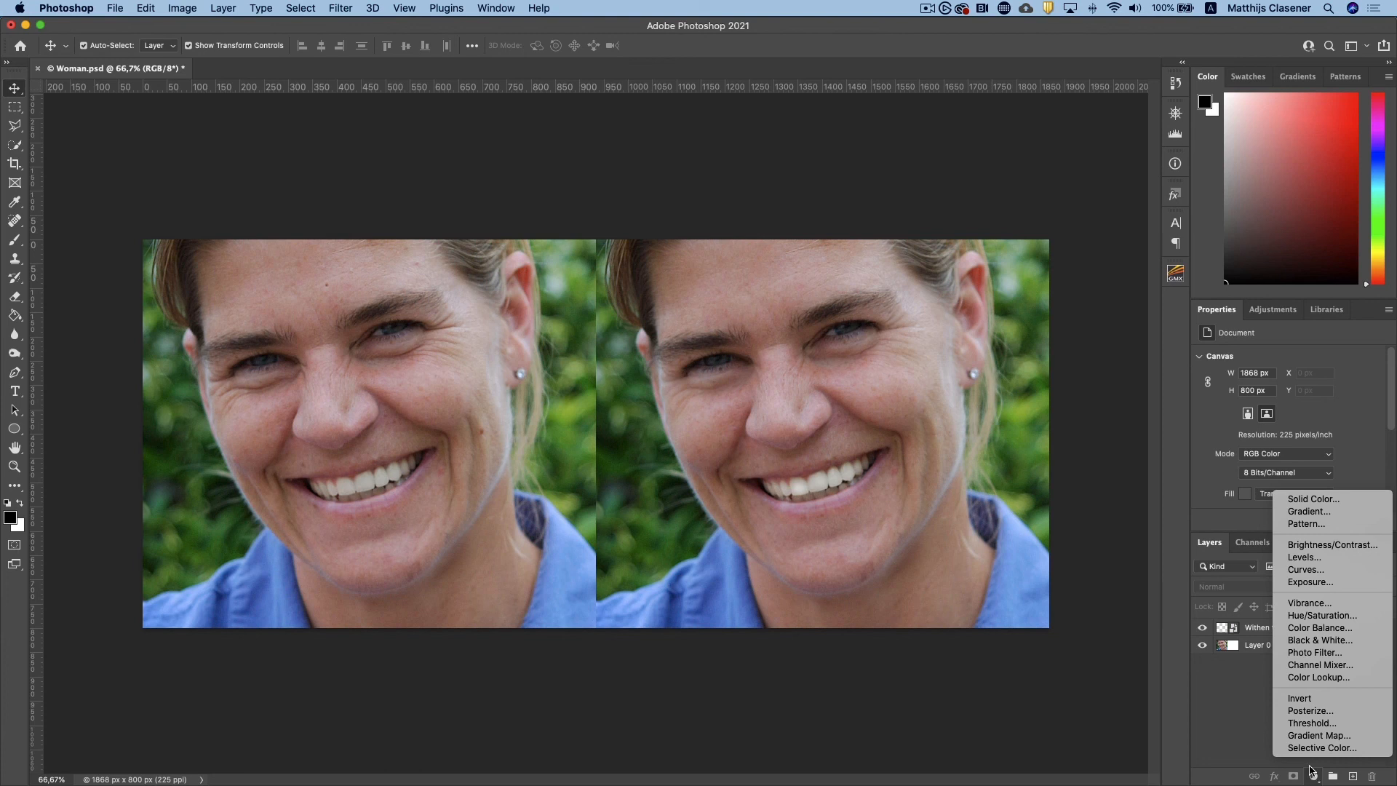
left_click(1308, 603)
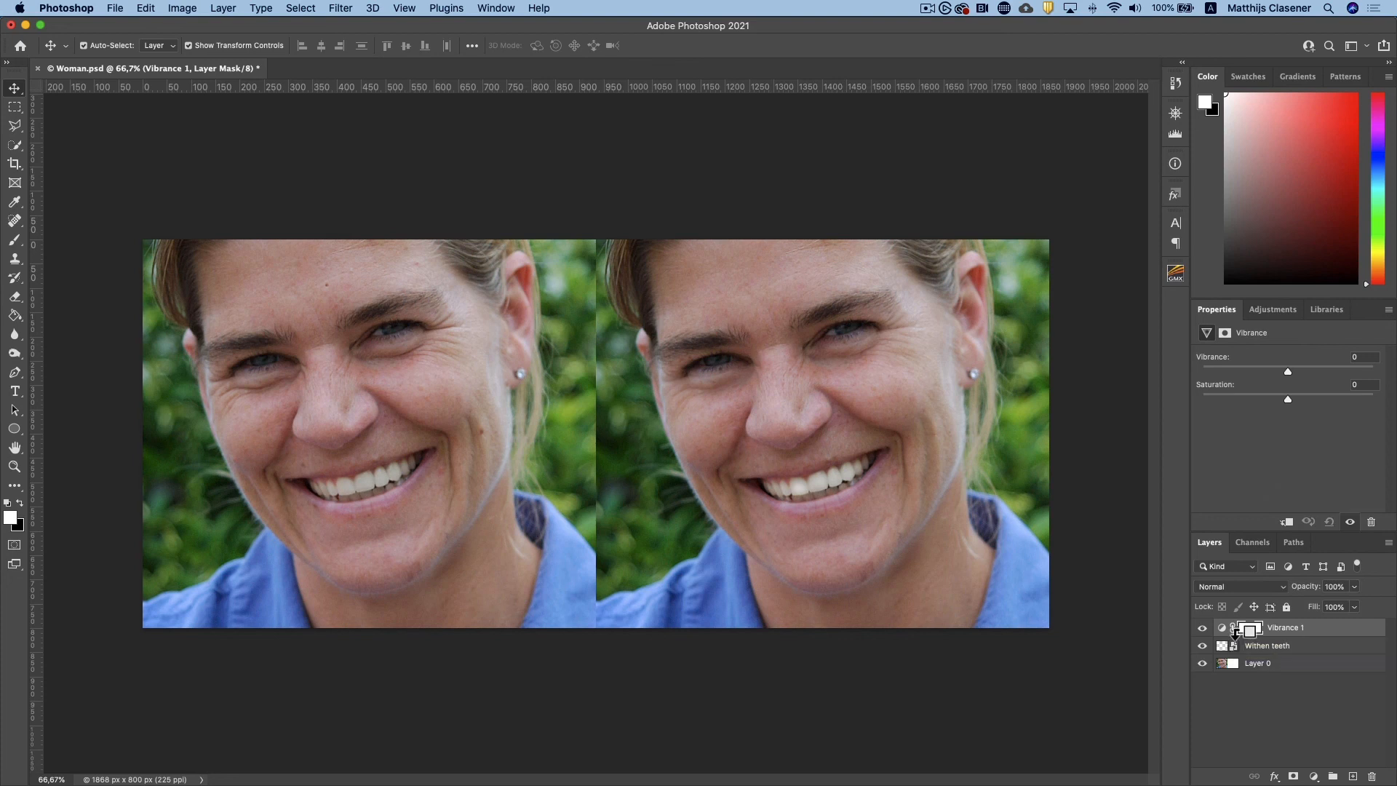
left_click(1235, 633, "alt")
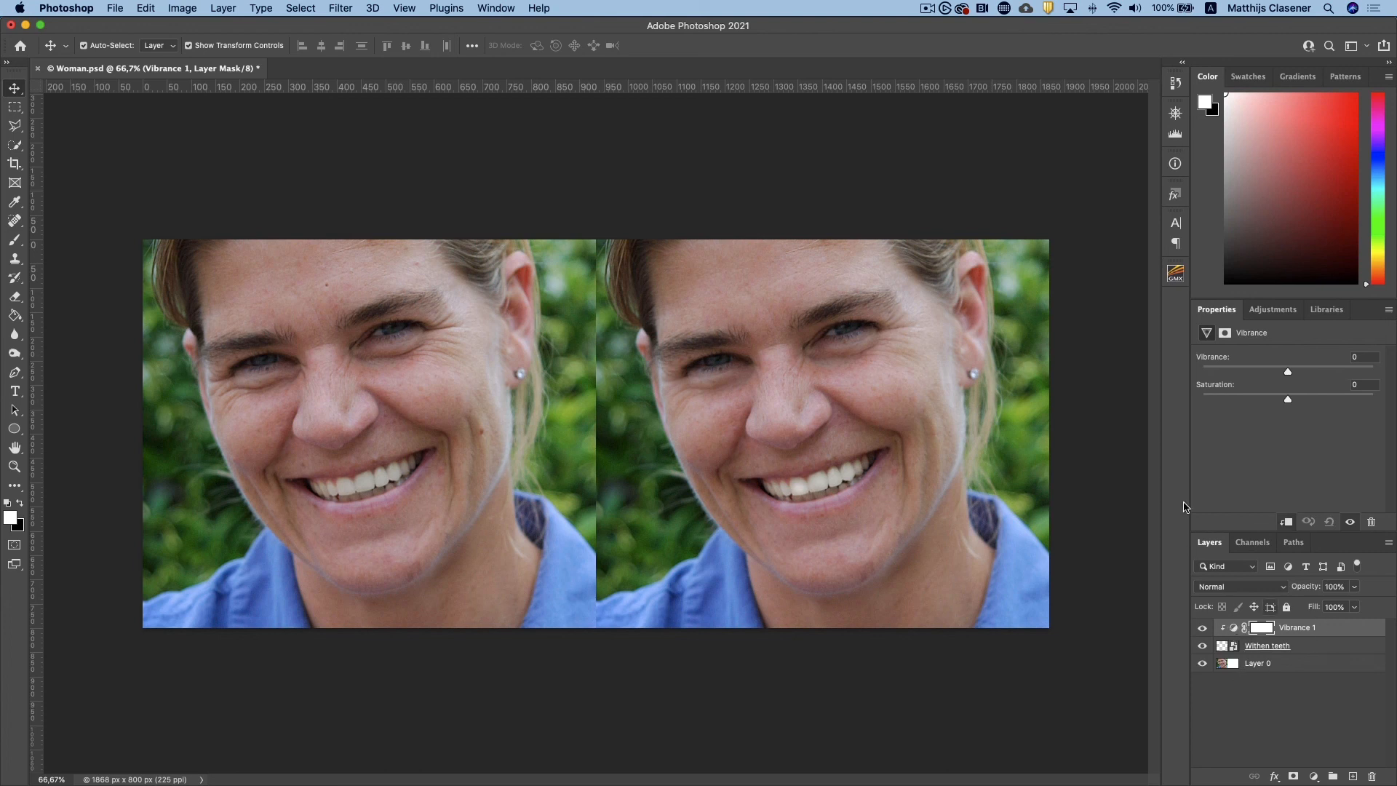
left_click_drag(1290, 371, 1301, 400)
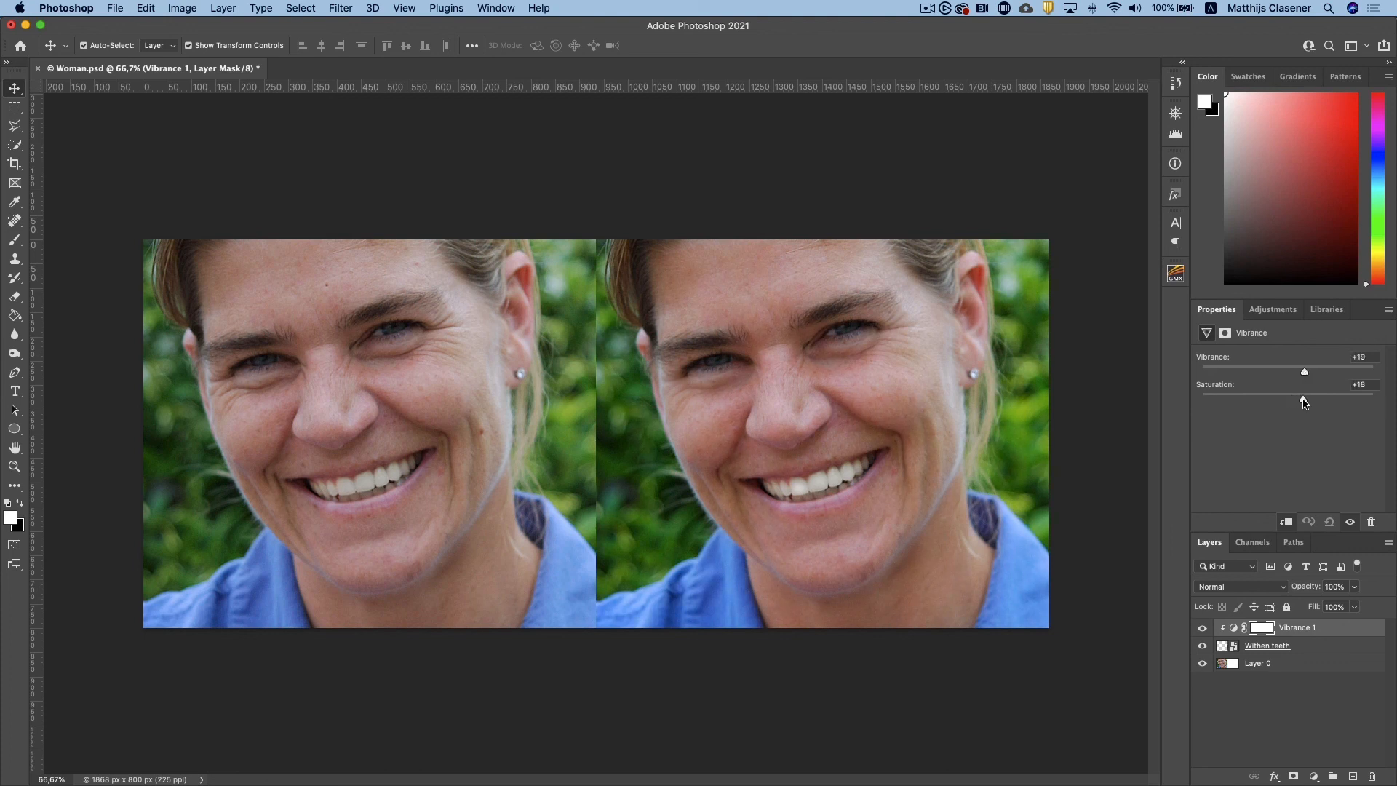